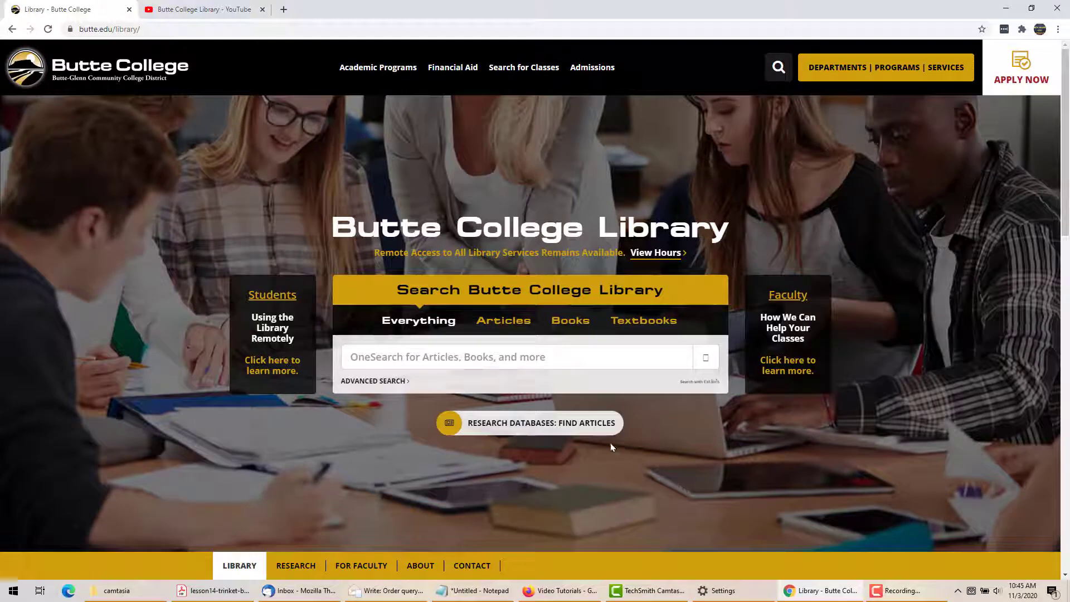
- Go from Research Databases to the EBSCOhost (Combined) collection in the A-Z Databases list
click(547, 427)
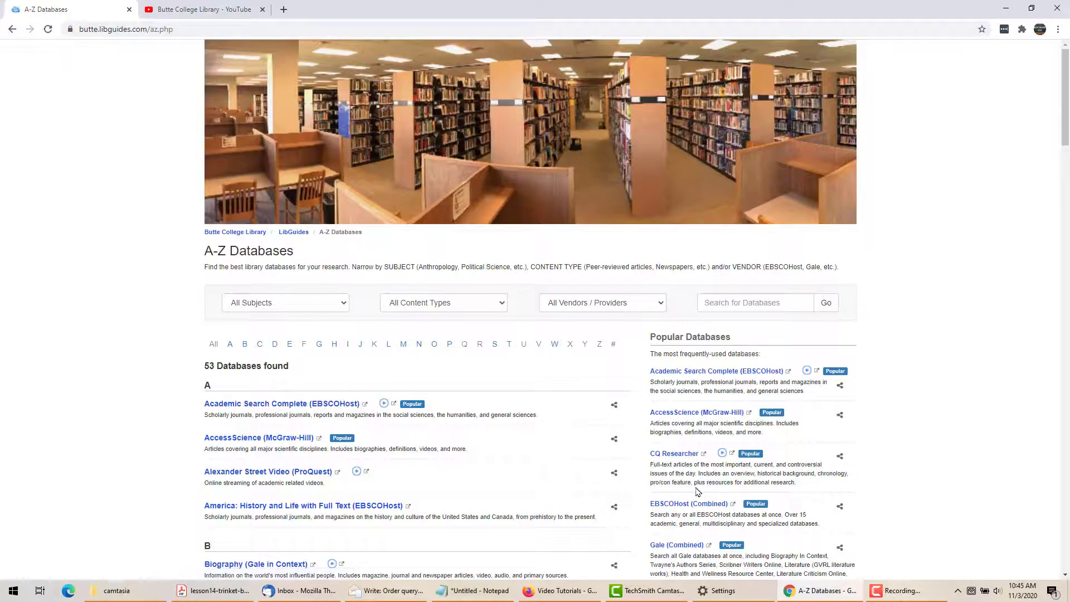
scroll(680, 493, down, 2)
click(676, 393)
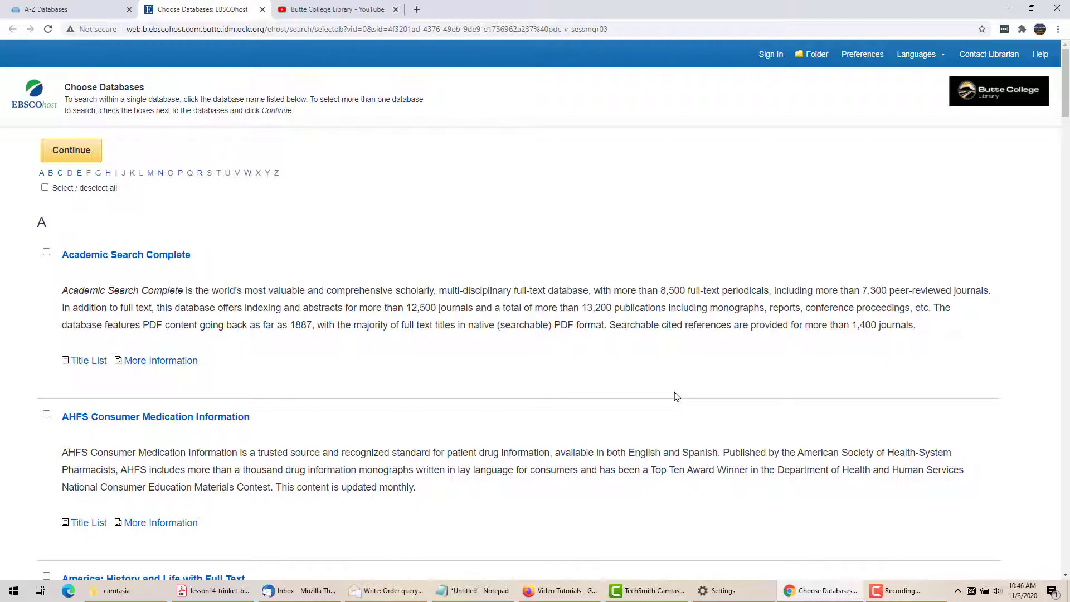
- Select Academic Search Complete in the EBSCOhost database list
scroll(677, 396, down, 6)
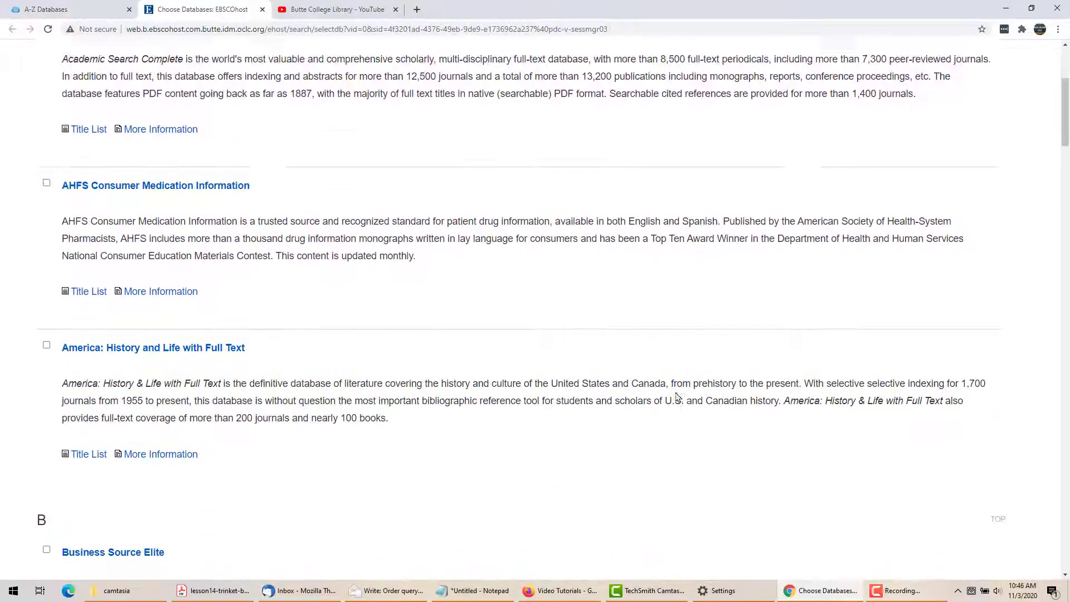
scroll(678, 397, down, 2)
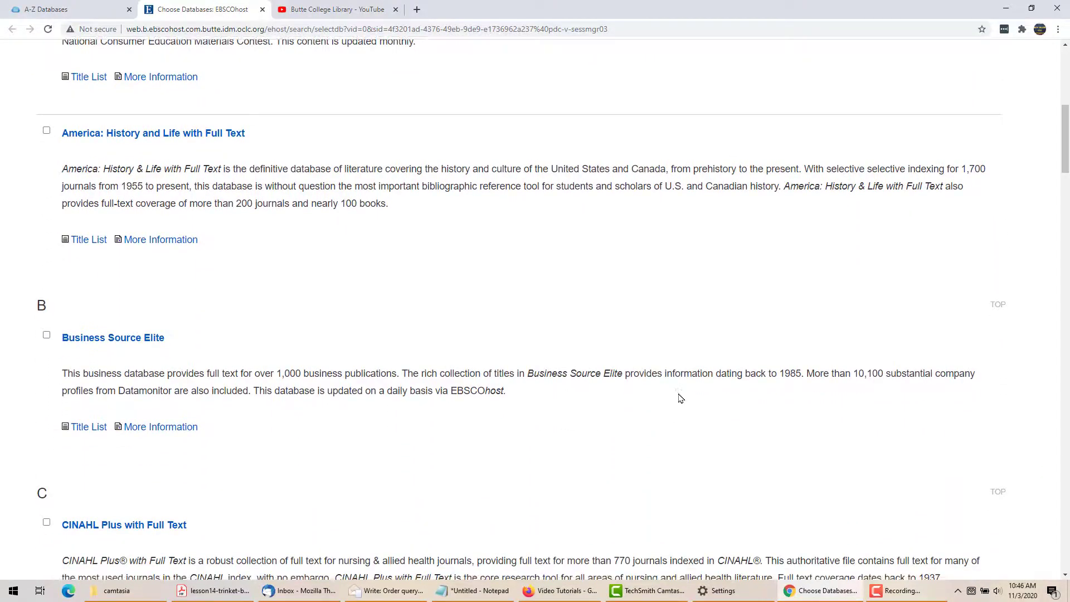
scroll(680, 398, down, 3)
scroll(680, 398, down, 6)
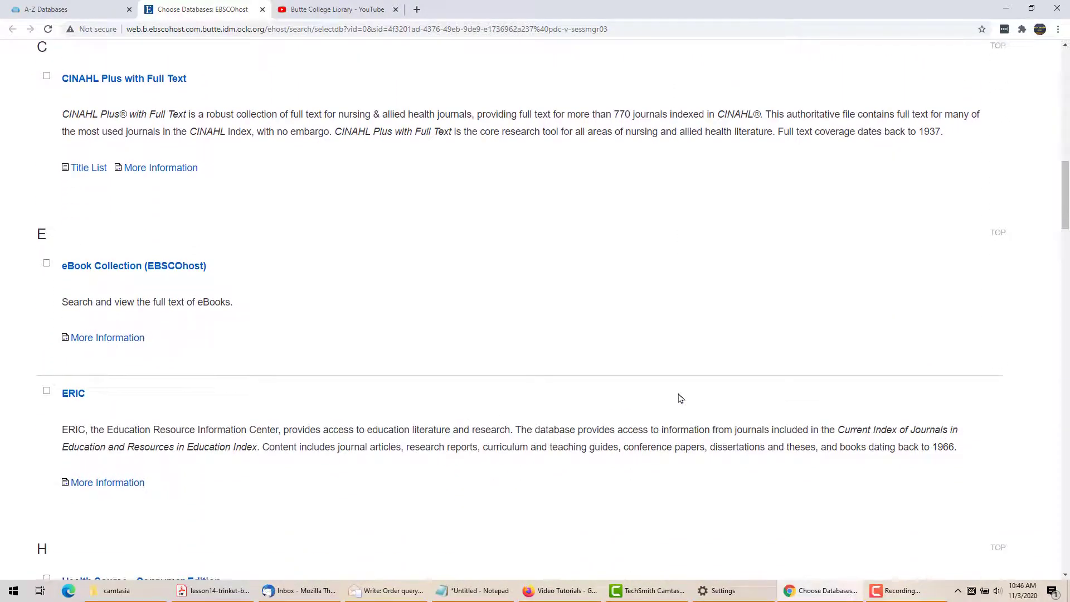
scroll(679, 398, down, 4)
scroll(680, 397, down, 3)
scroll(680, 398, down, 5)
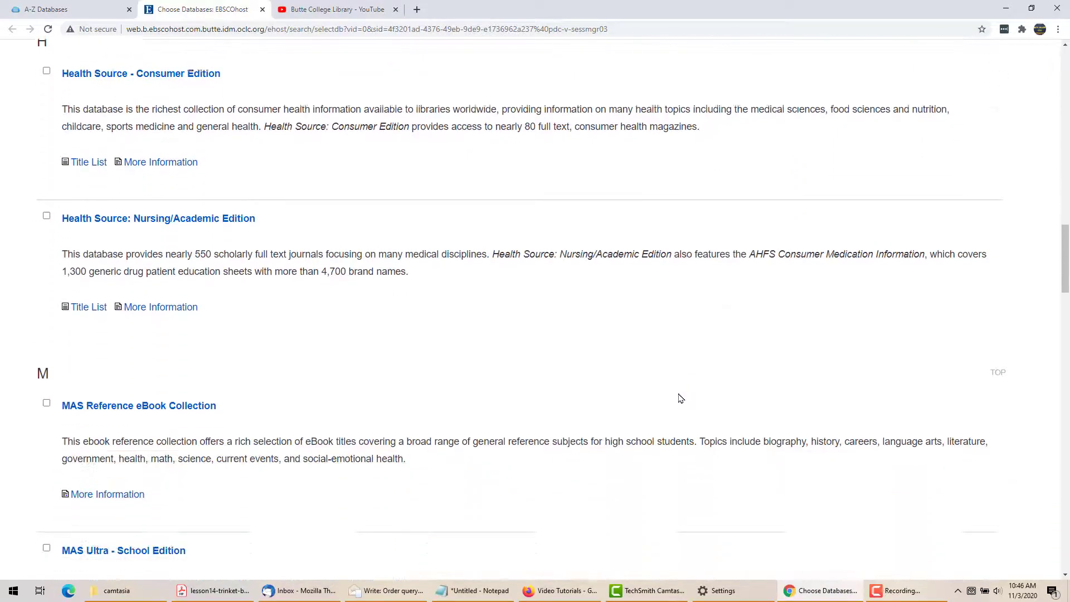
scroll(680, 397, down, 2)
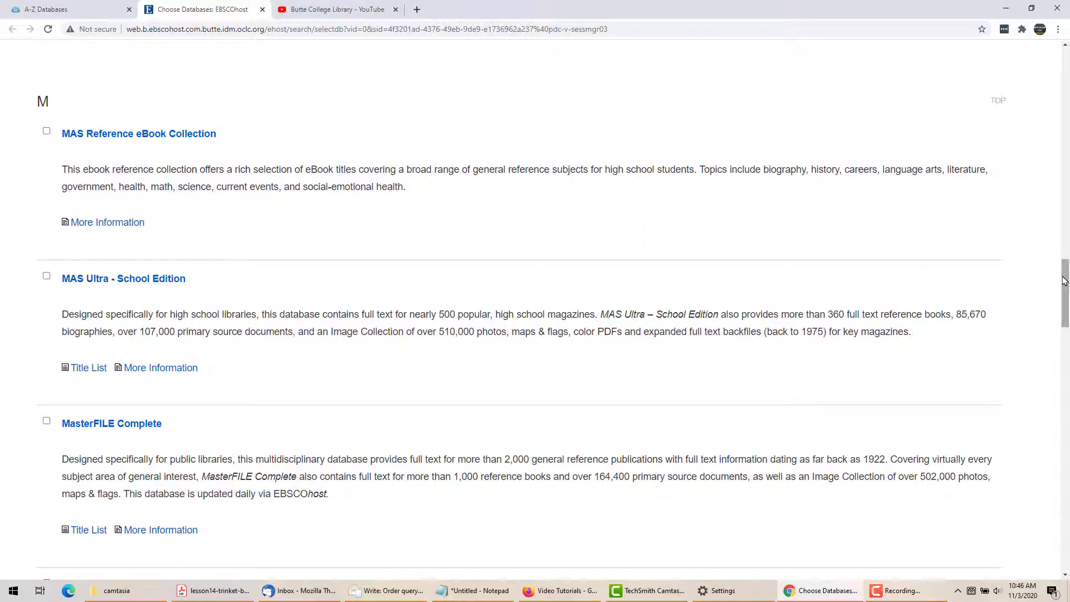
drag(1065, 284, 1065, 73)
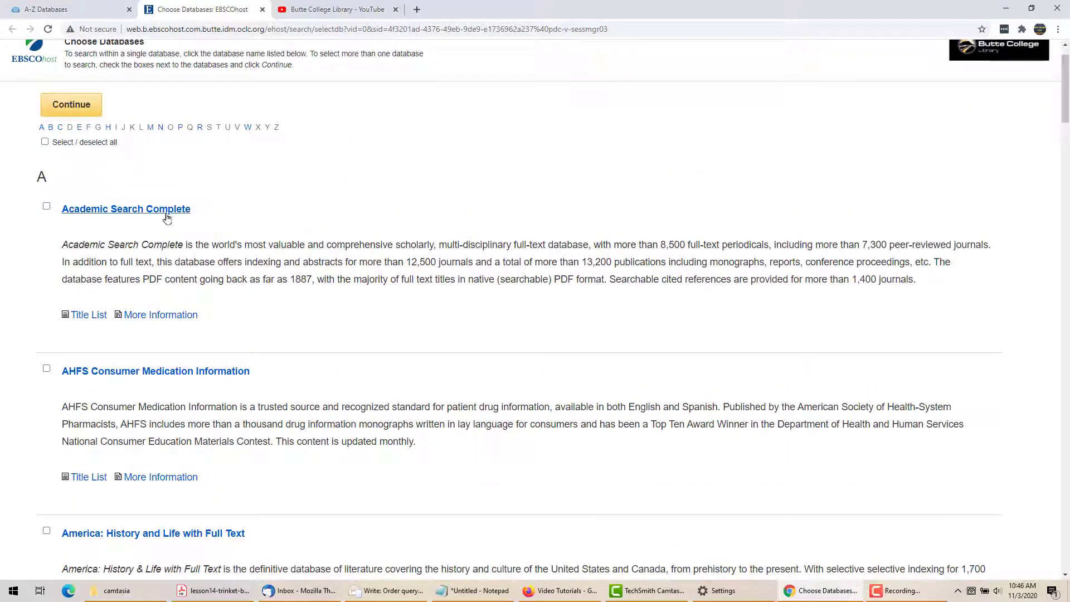
click(48, 207)
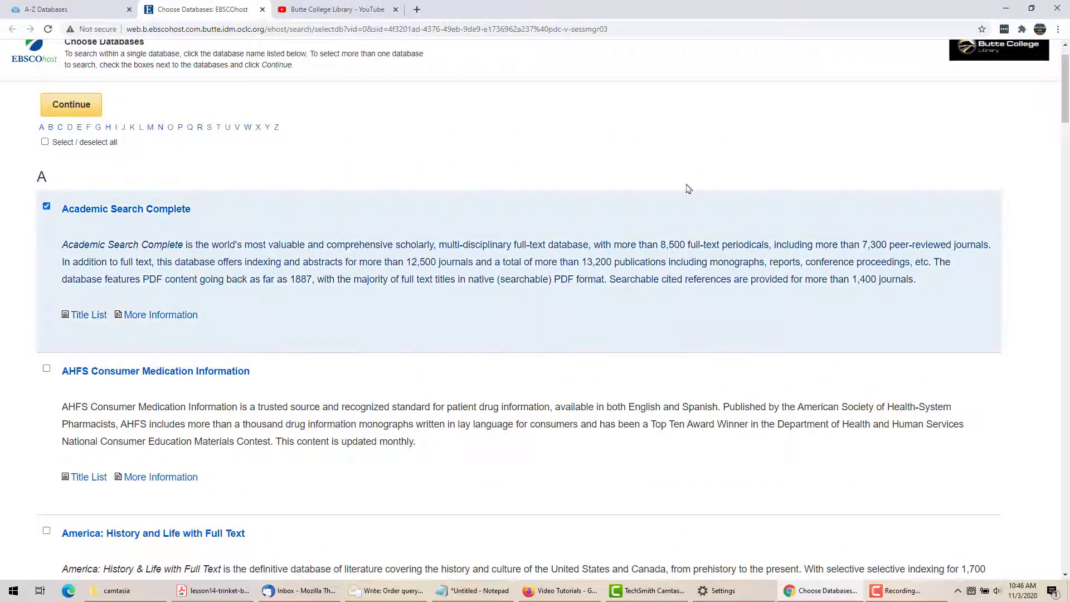
- Add Psychology and Behavioral Sciences Collection to the selected databases
drag(1063, 98, 1066, 443)
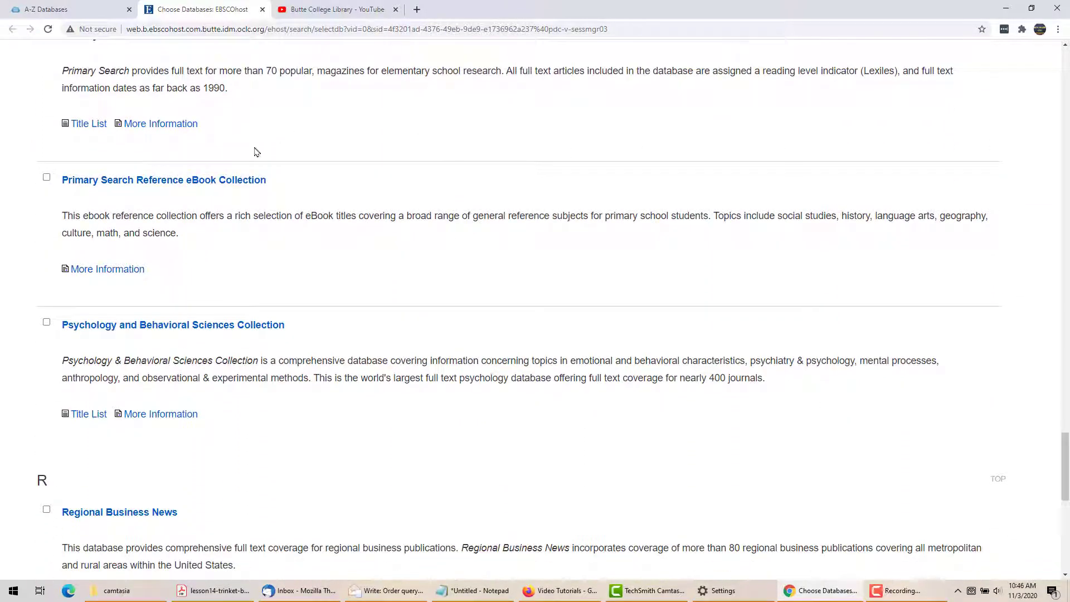
click(47, 322)
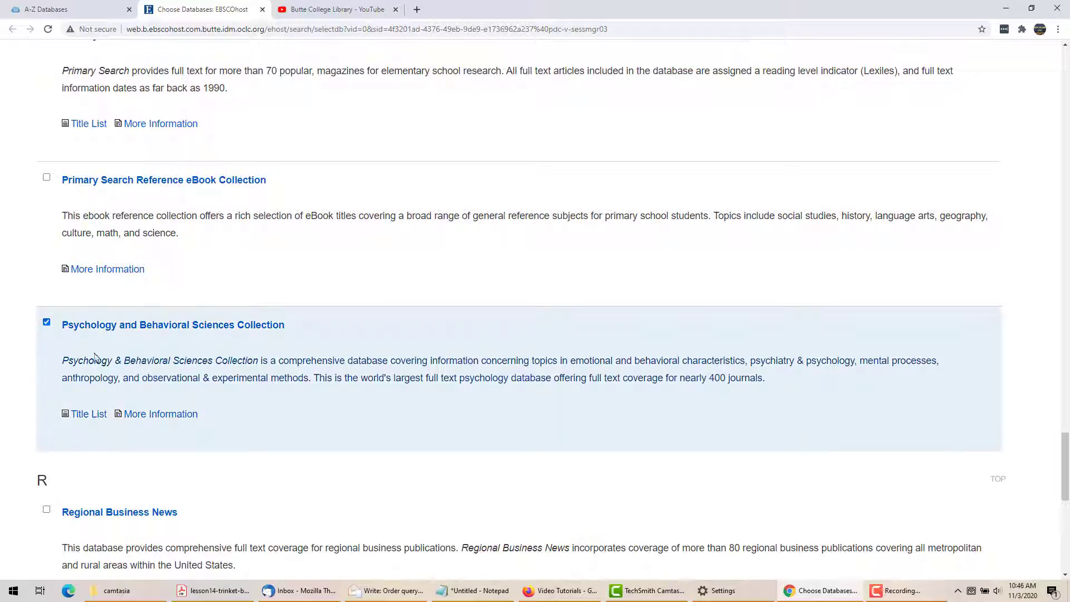
scroll(301, 478, down, 9)
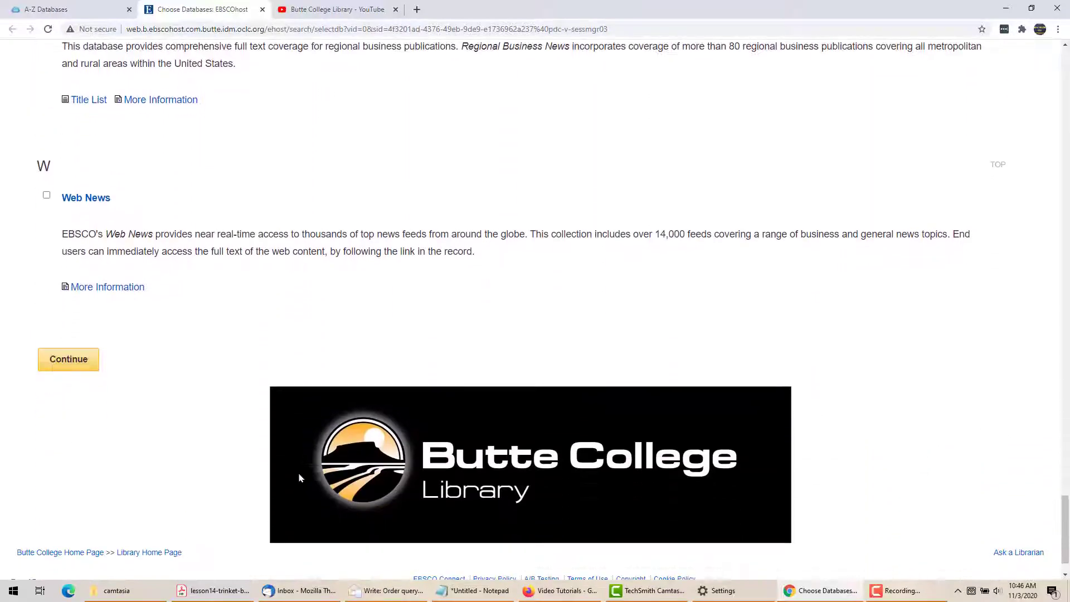
- Continue to searching and limit results to Full Text and Scholarly (Peer Reviewed) Journals
click(74, 370)
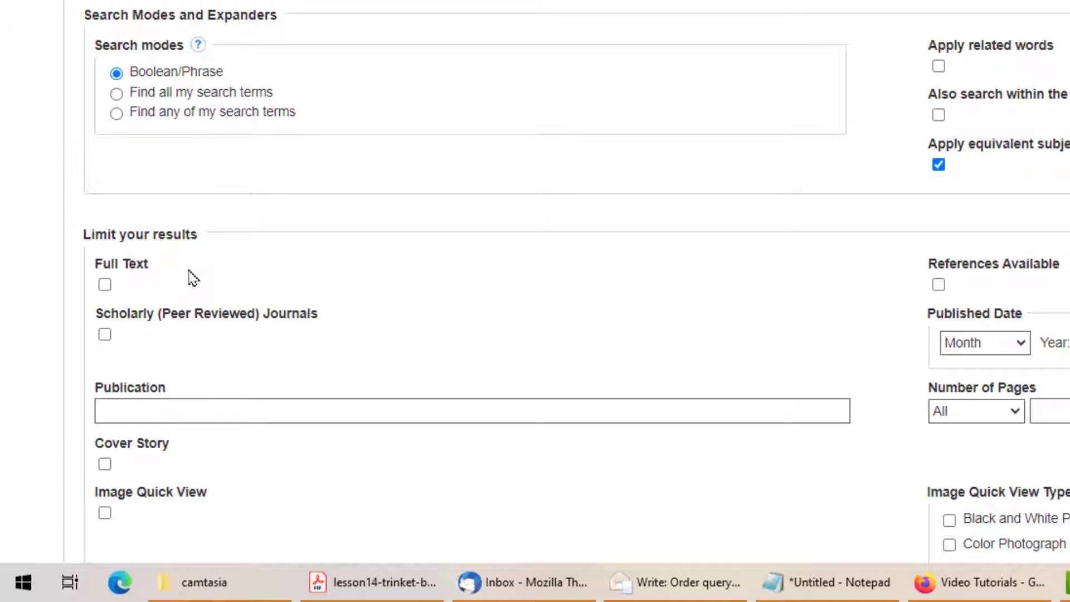
click(105, 286)
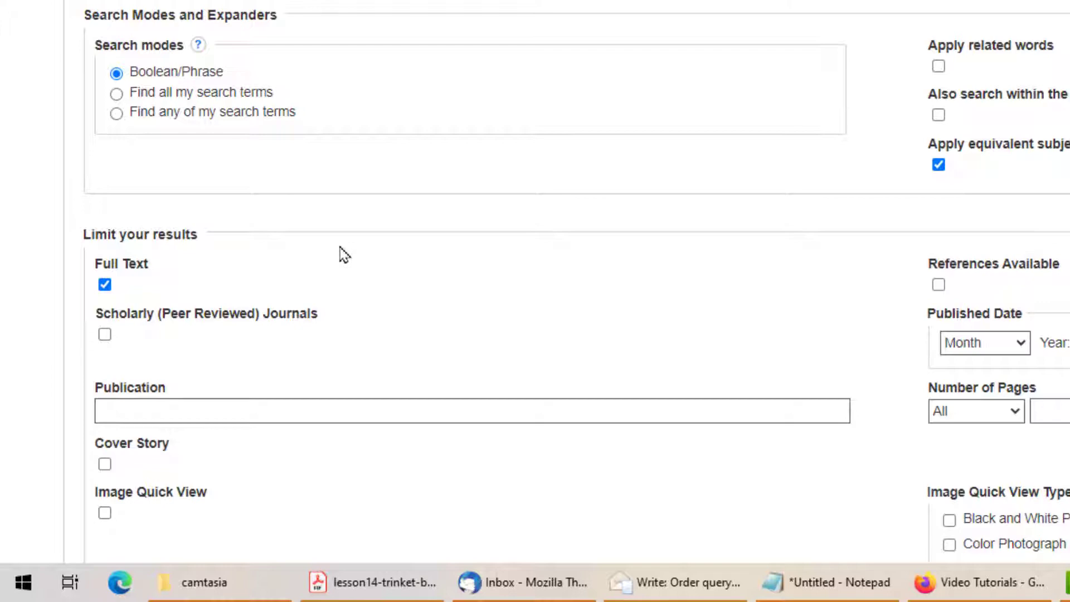
click(105, 336)
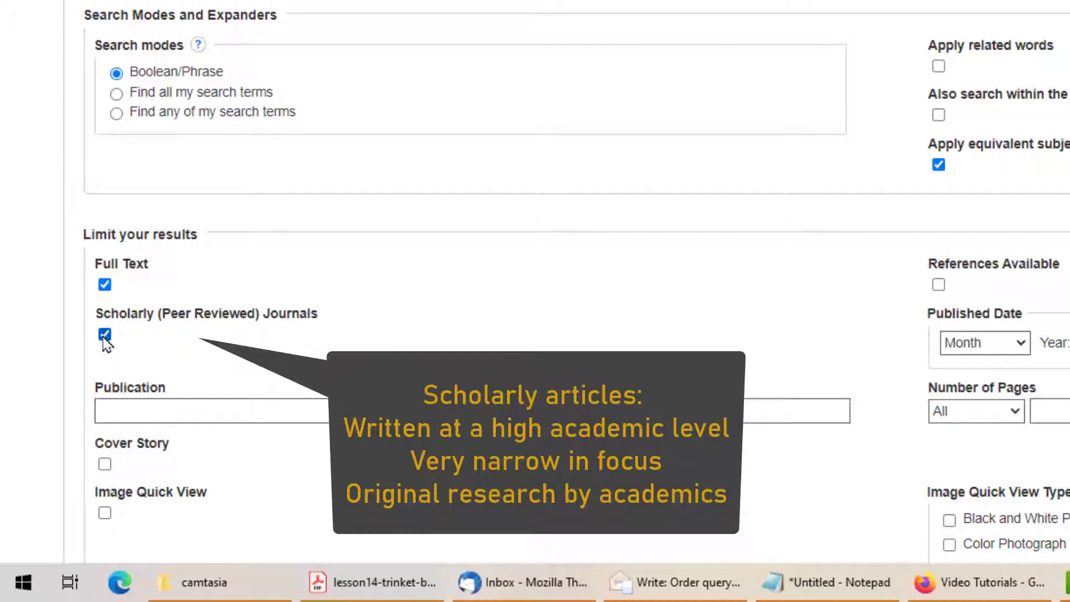
- Uncheck the Scholarly (Peer Reviewed) Journals limit, keeping only Full Text
click(105, 336)
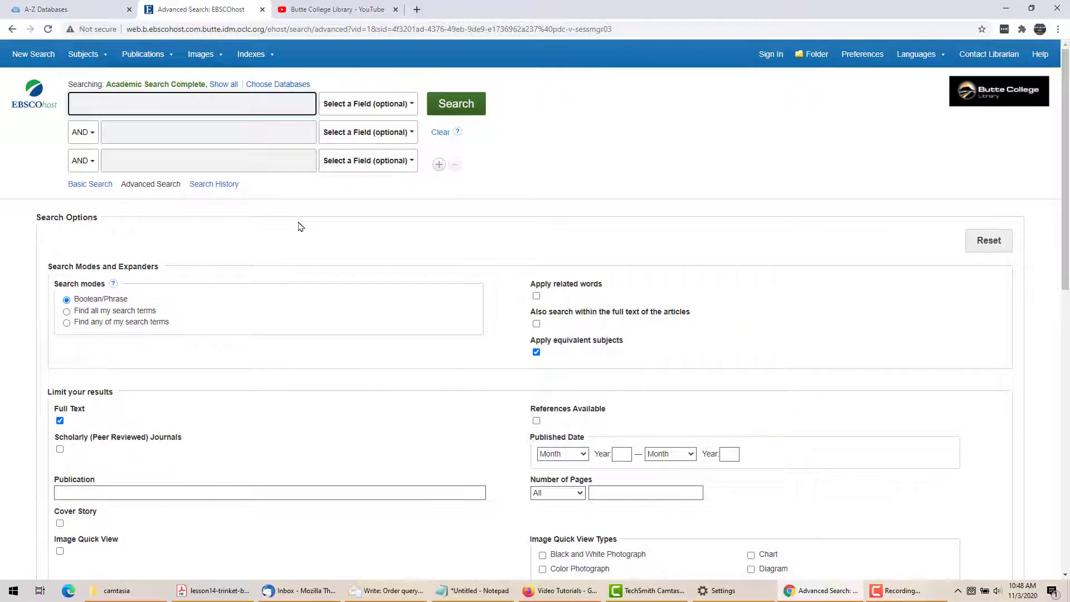
- Search for 'drug abuse', returning 64,846 full-text results
text(dru)
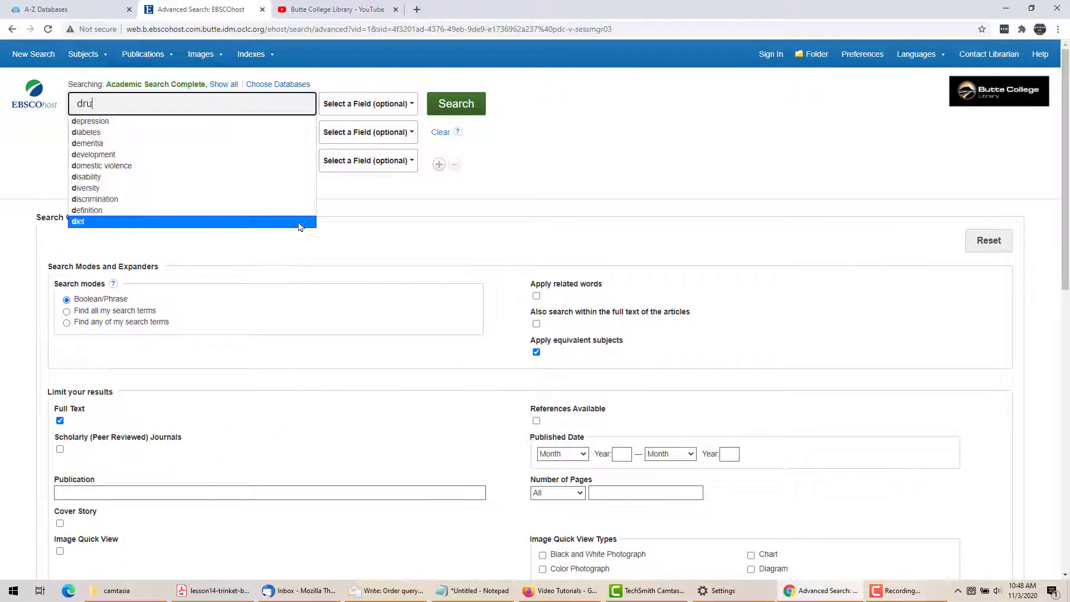
text(g abuse)
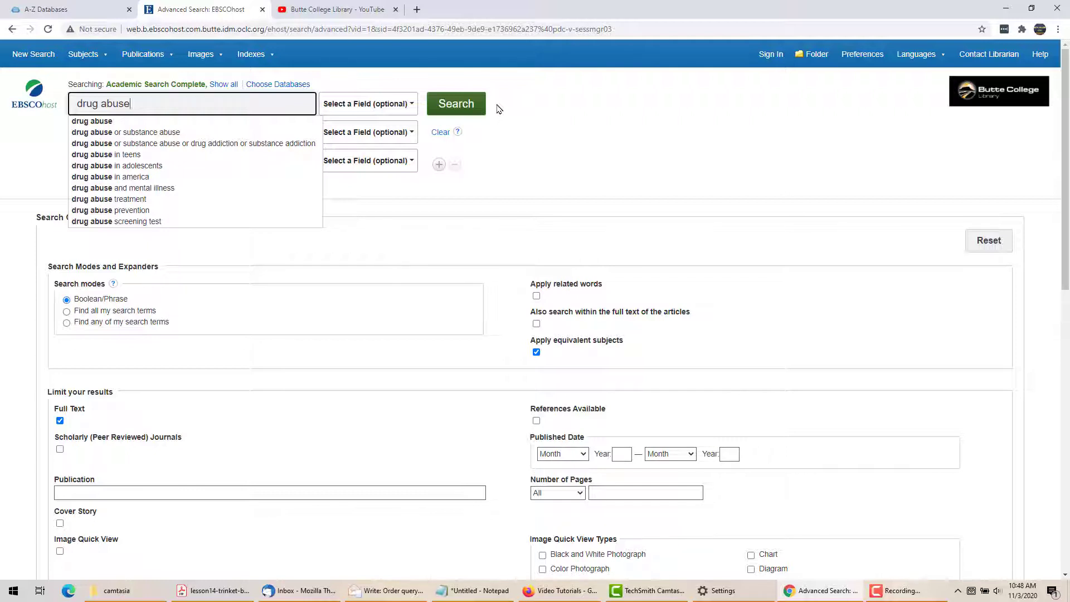
click(467, 109)
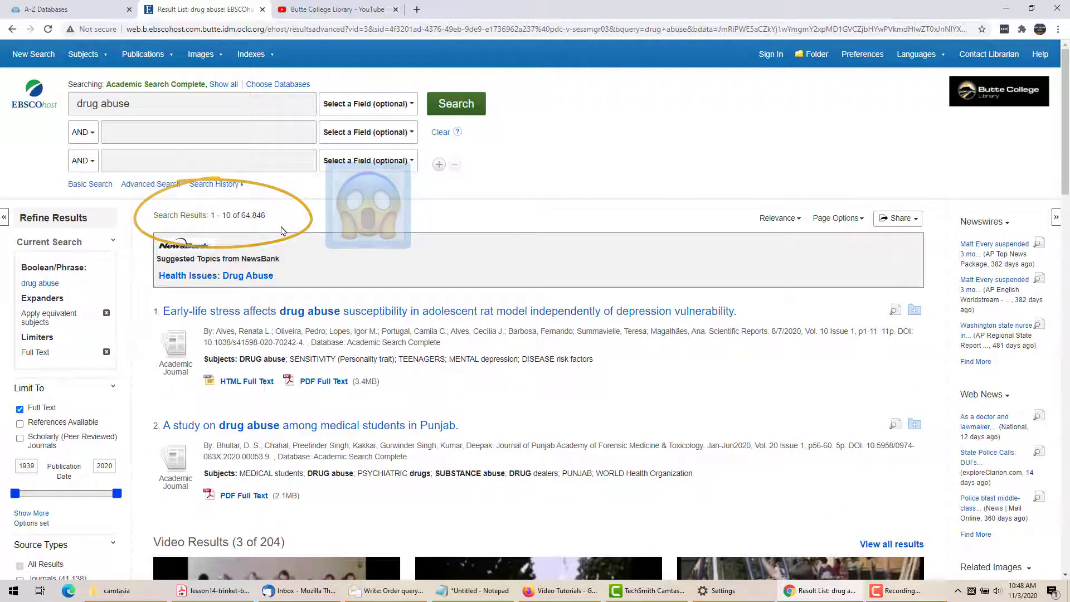
scroll(124, 327, down, 3)
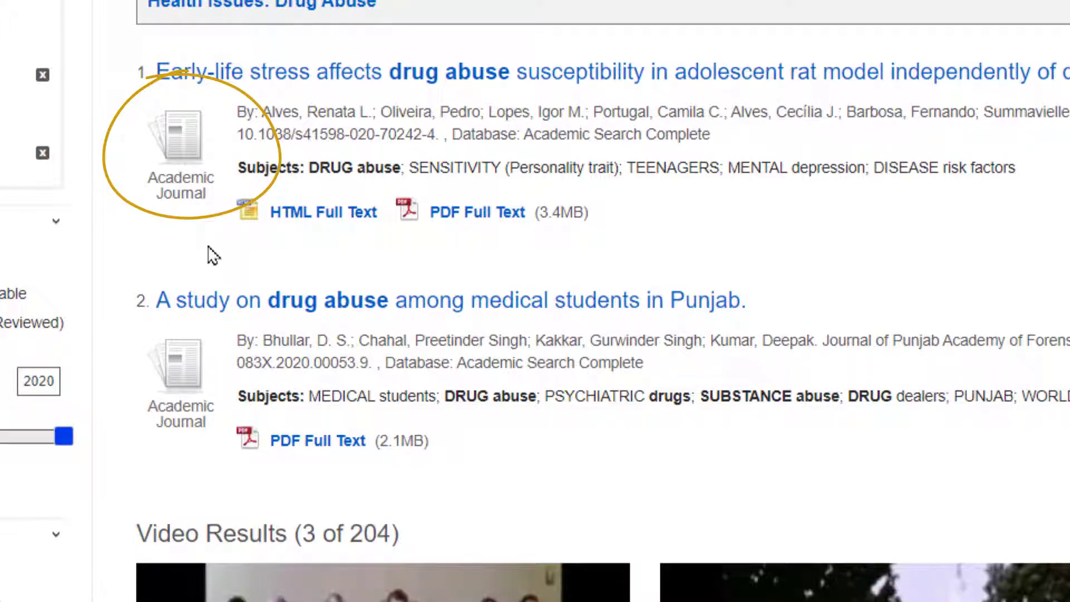
scroll(213, 255, down, 6)
scroll(299, 406, down, 8)
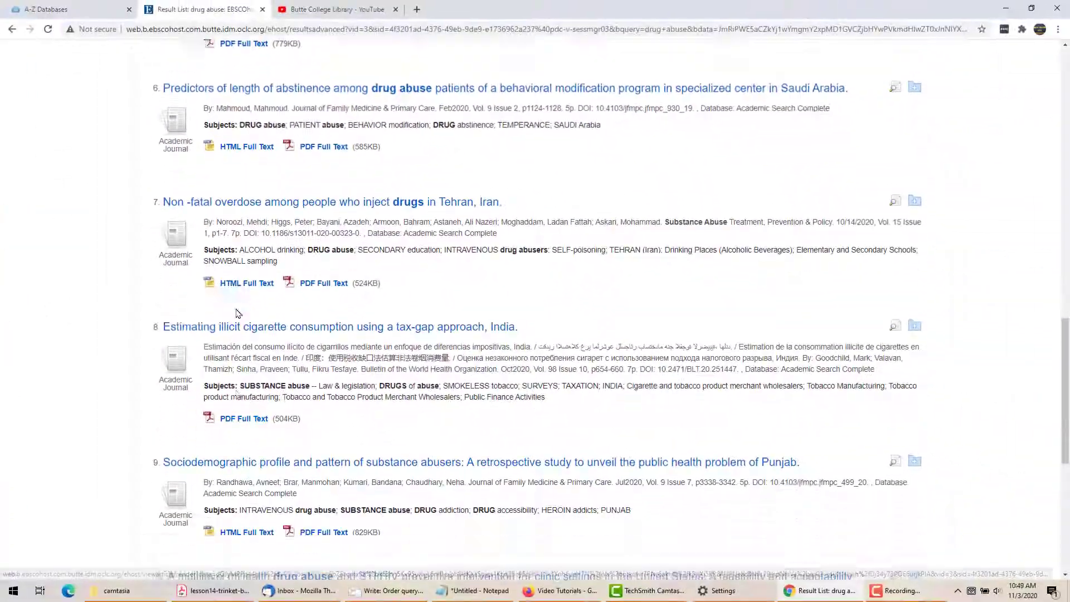
scroll(256, 344, down, 2)
scroll(256, 345, up, 2)
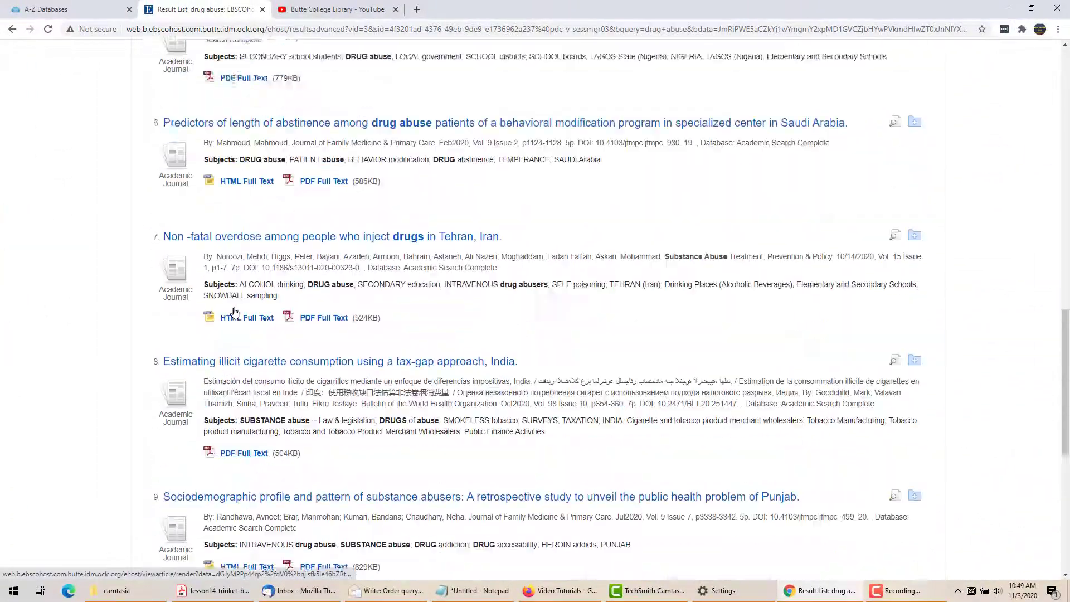
scroll(234, 313, up, 12)
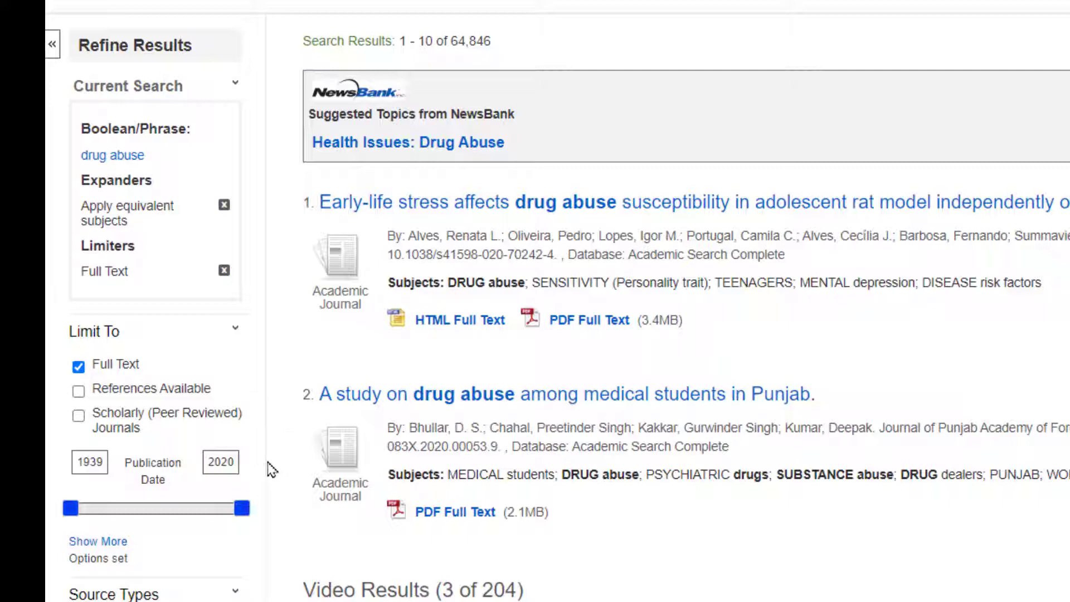
- Set the publication date range slider to start at 1977
scroll(272, 470, down, 2)
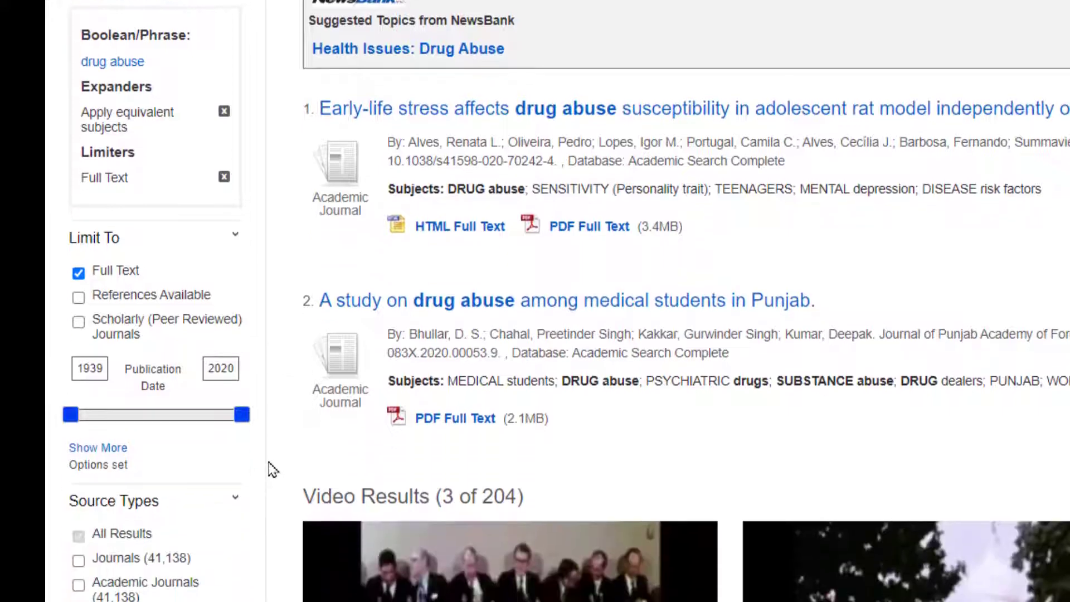
scroll(272, 470, down, 2)
scroll(271, 470, down, 2)
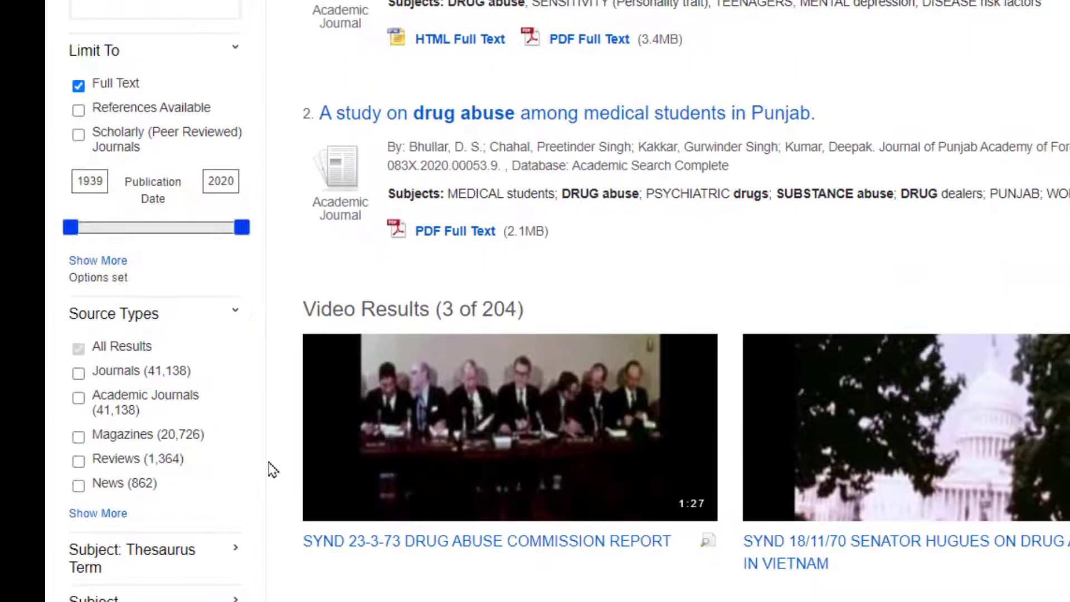
scroll(272, 470, down, 2)
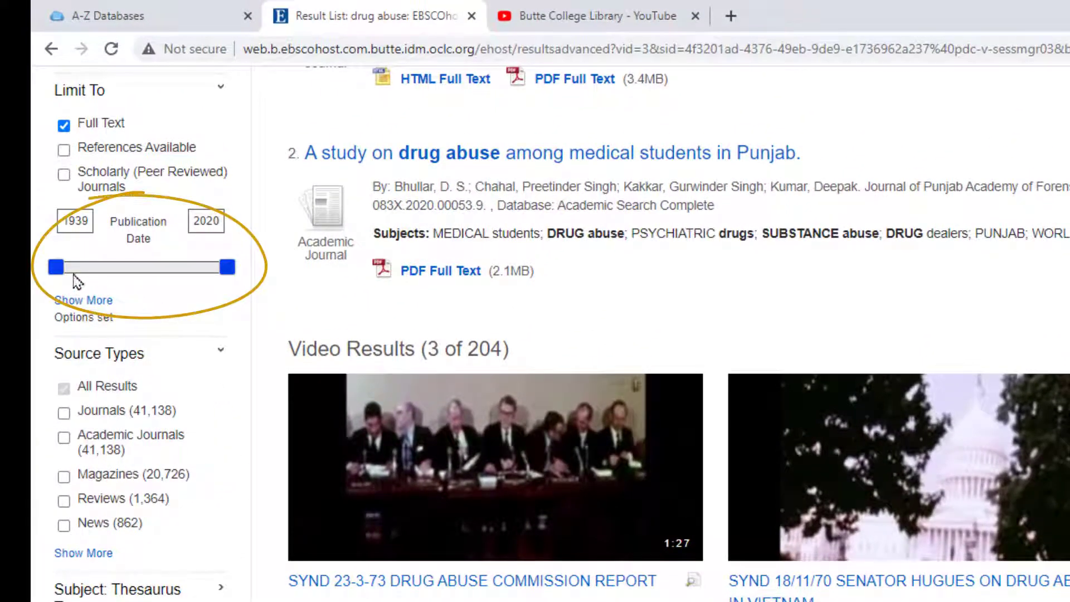
drag(56, 269, 206, 268)
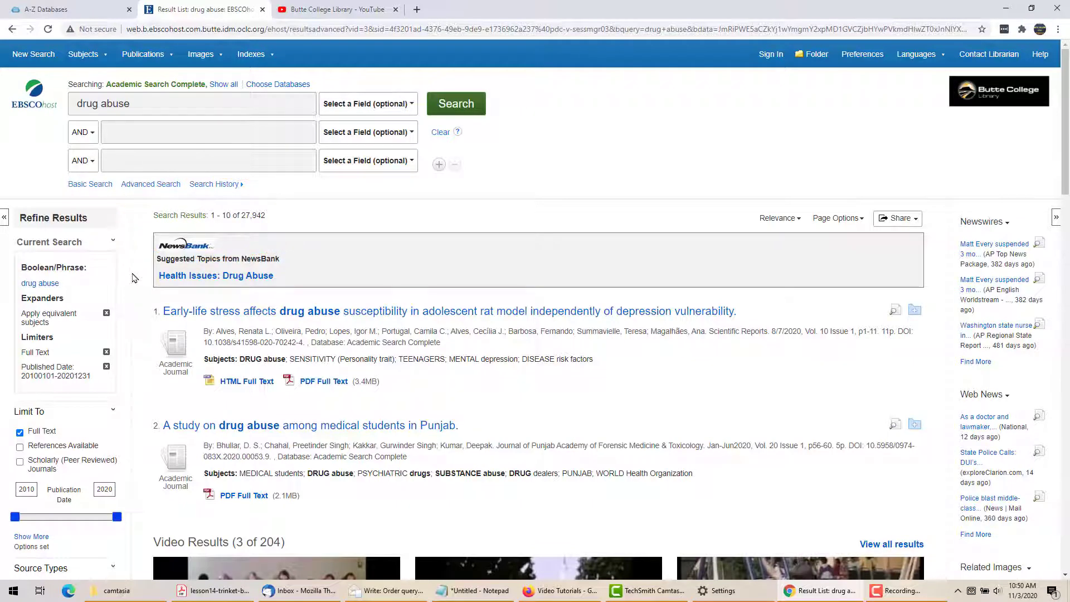
- Expand the Language and Geography facets to see their category counts
scroll(134, 278, down, 3)
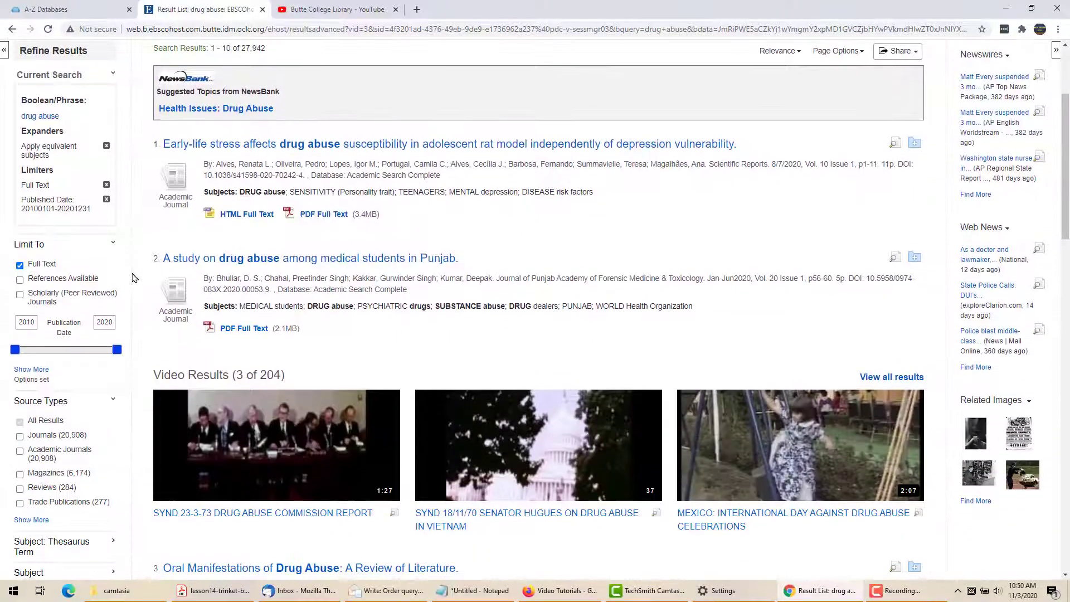
scroll(134, 278, down, 8)
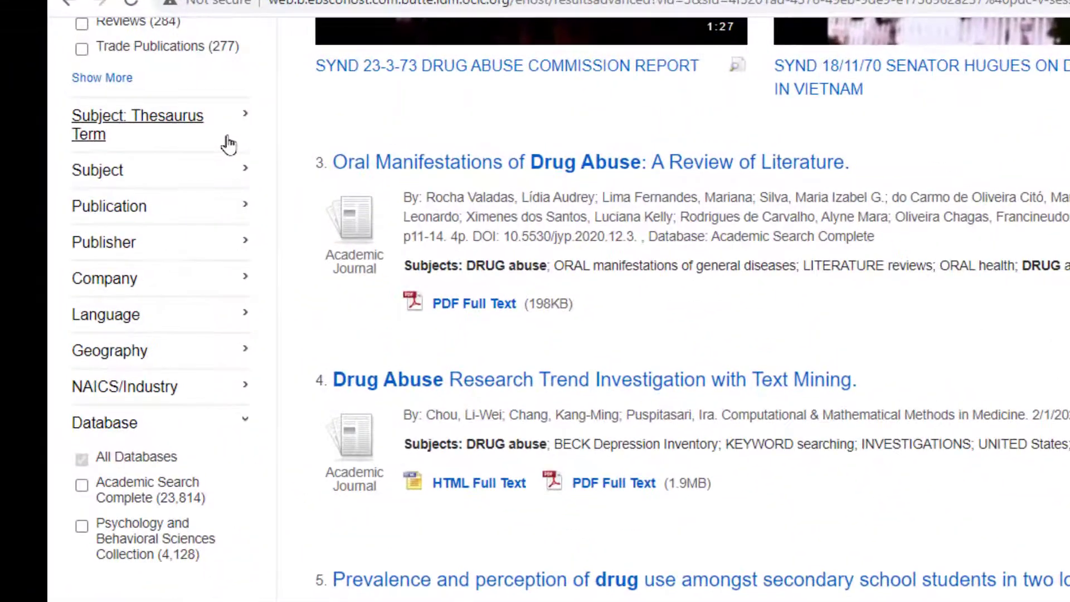
click(248, 316)
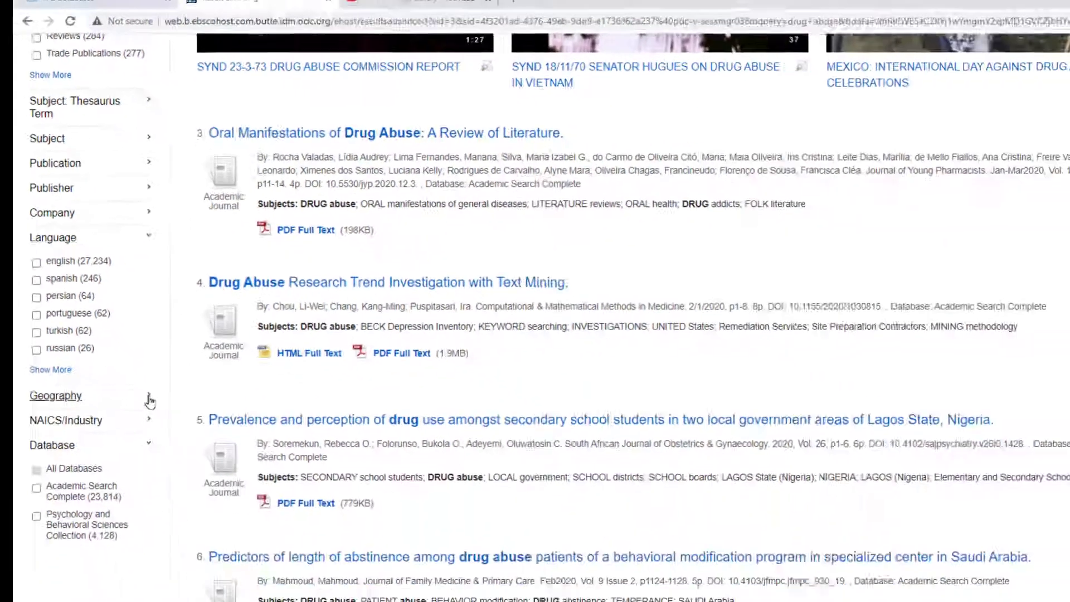
click(148, 397)
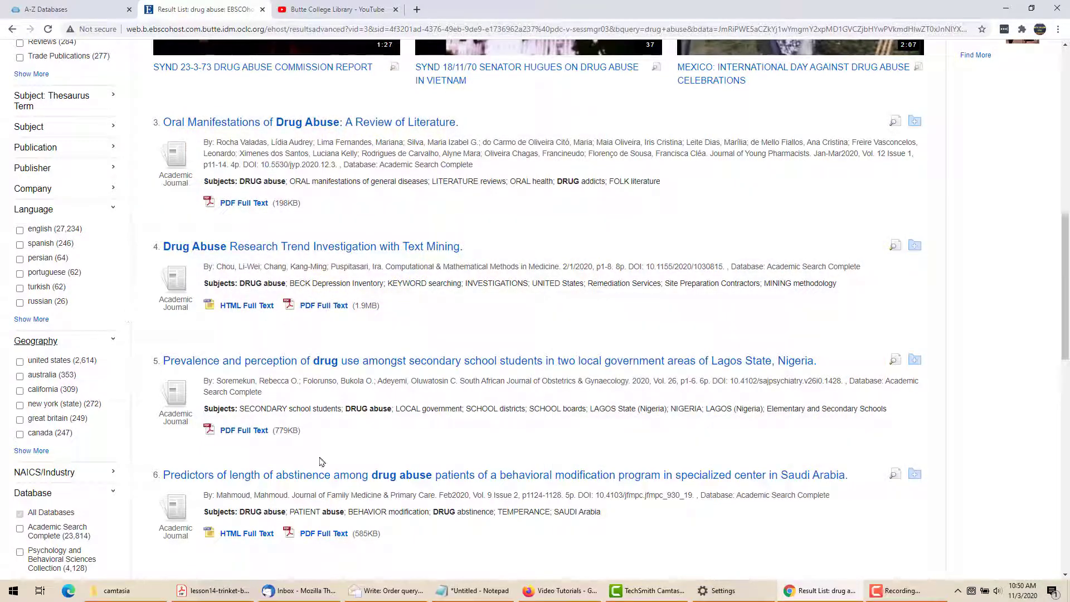
- Open result 6, 'Predictors of length of abstinence…', and read through its abstract
click(322, 480)
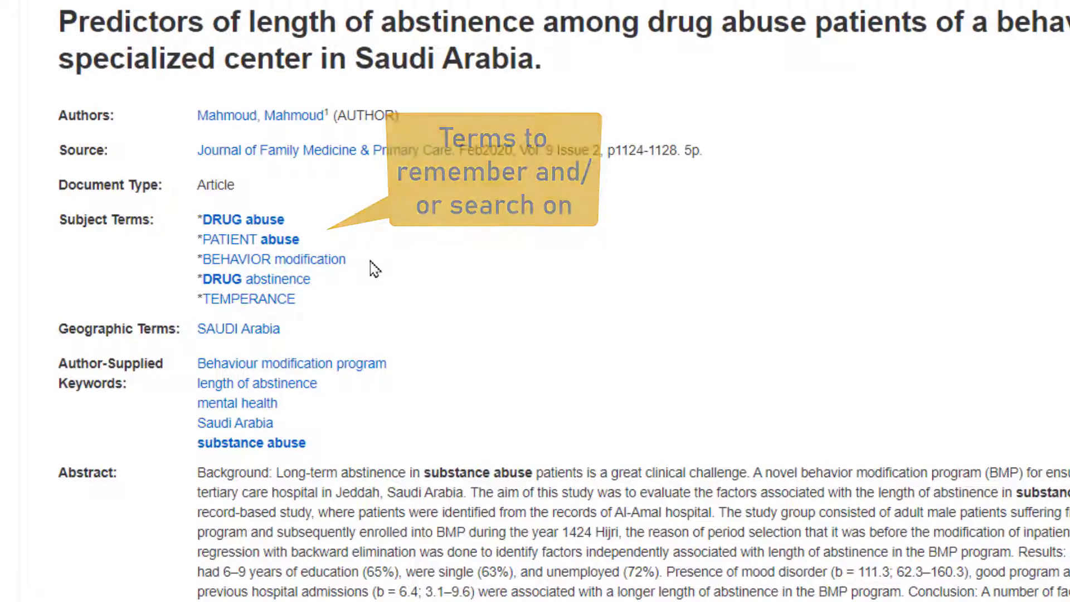
scroll(374, 269, down, 2)
scroll(374, 269, down, 5)
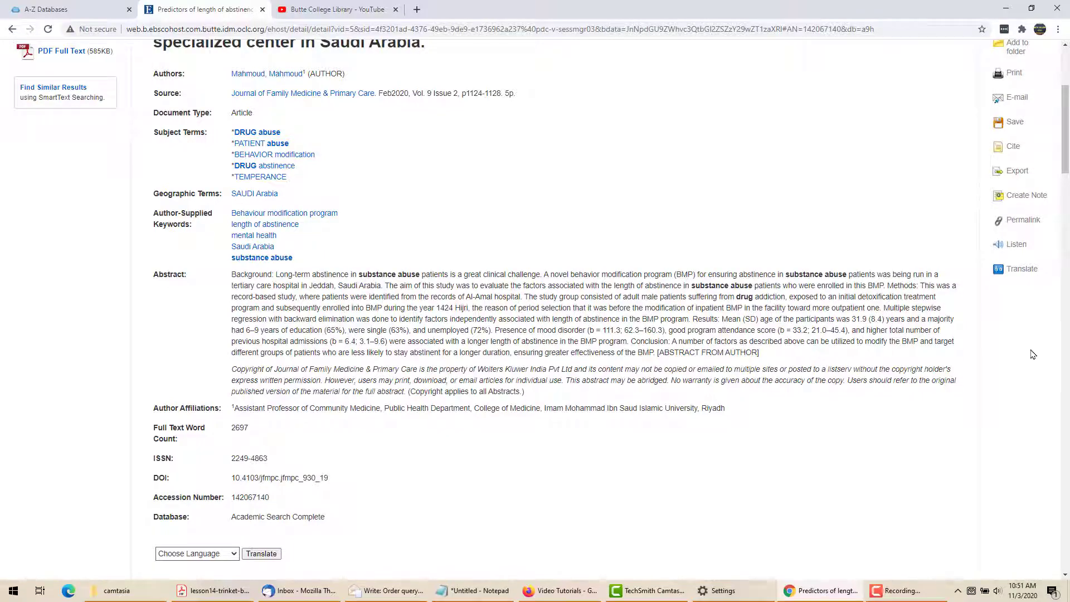
scroll(1033, 354, up, 3)
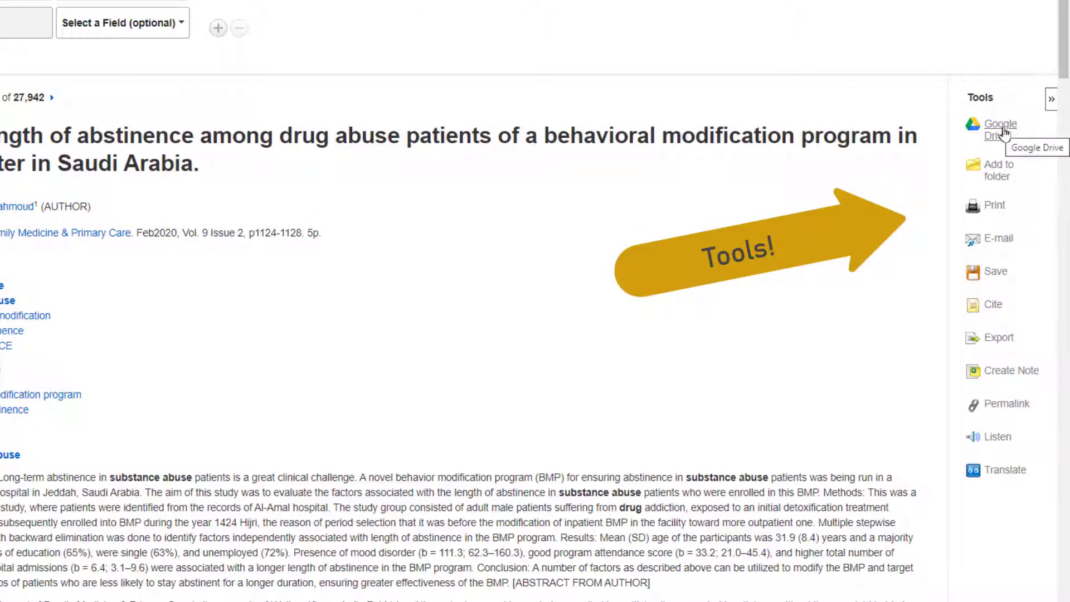
click(1008, 242)
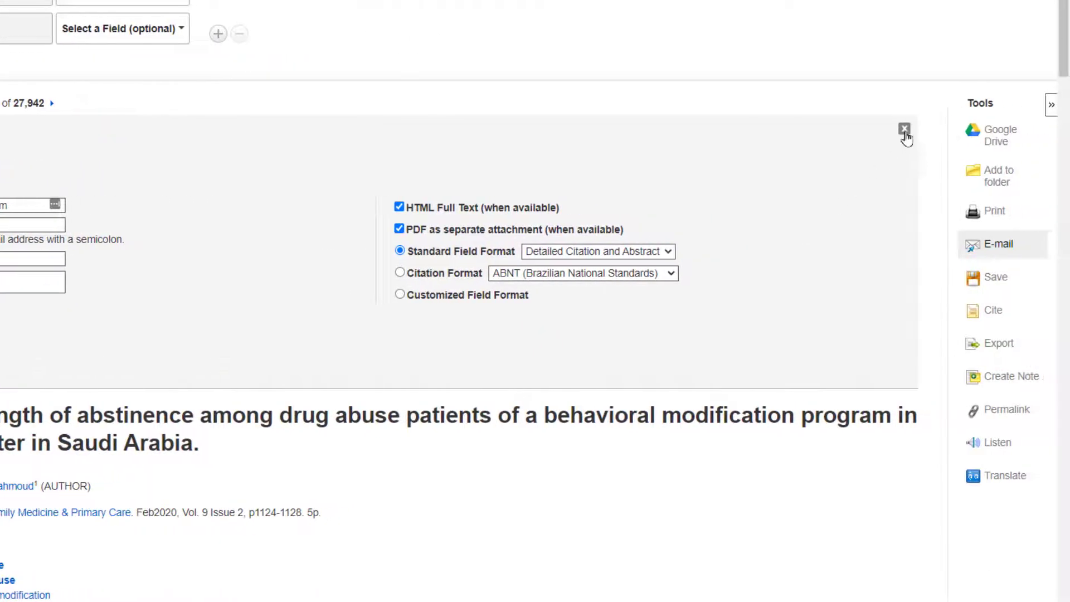
click(905, 130)
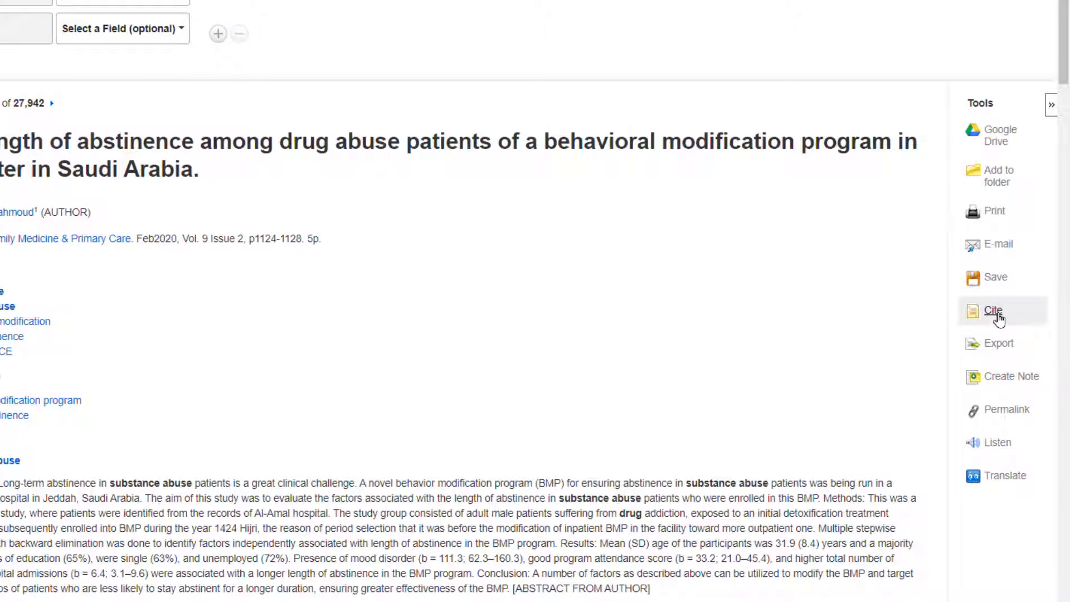
click(994, 313)
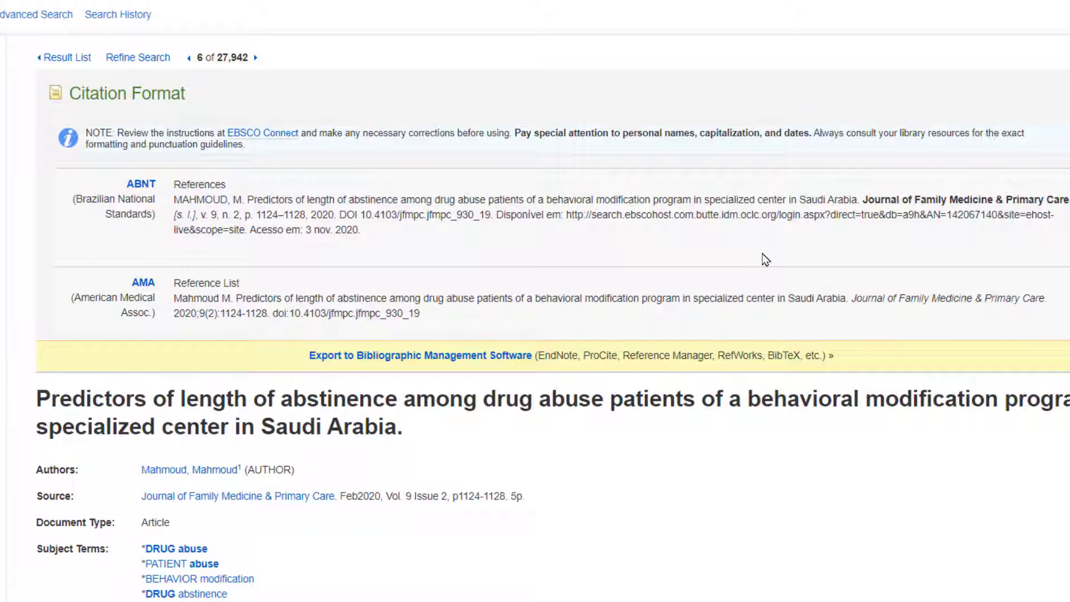
scroll(765, 259, down, 3)
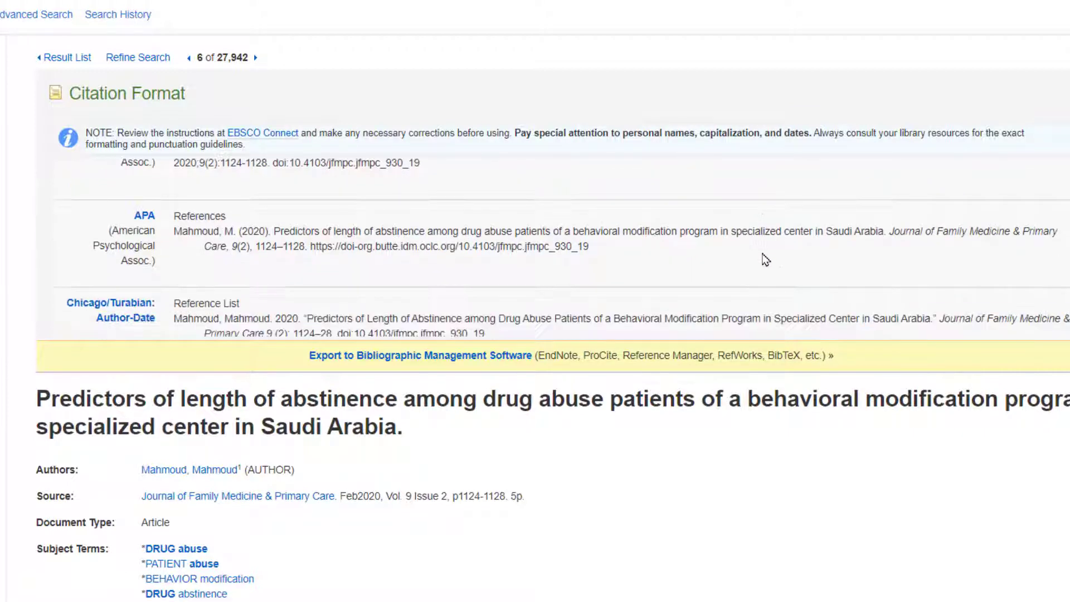
scroll(765, 259, down, 8)
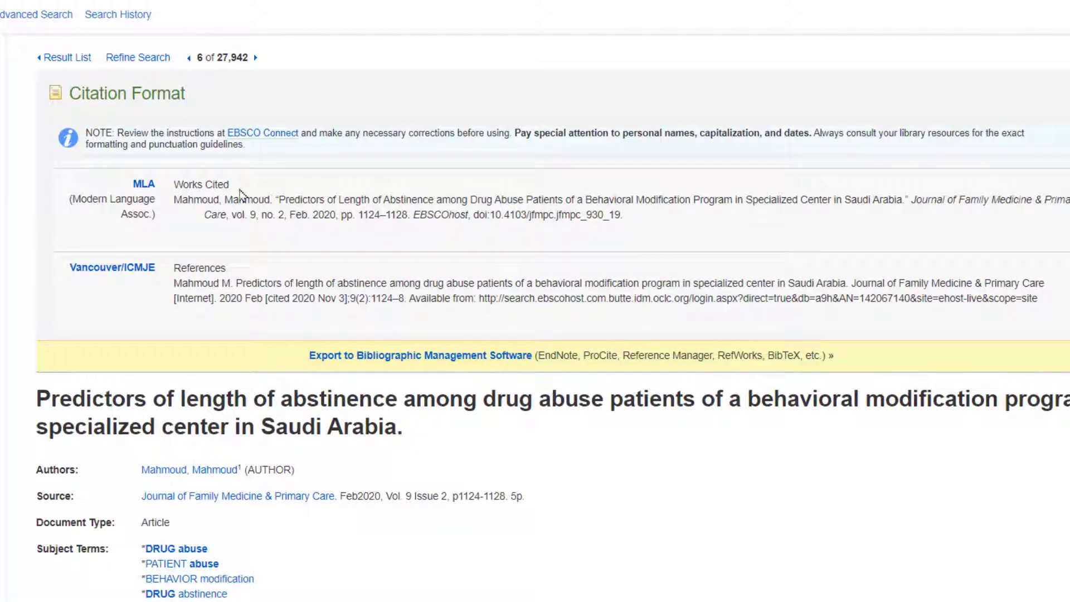
drag(176, 199, 665, 217)
click(931, 233)
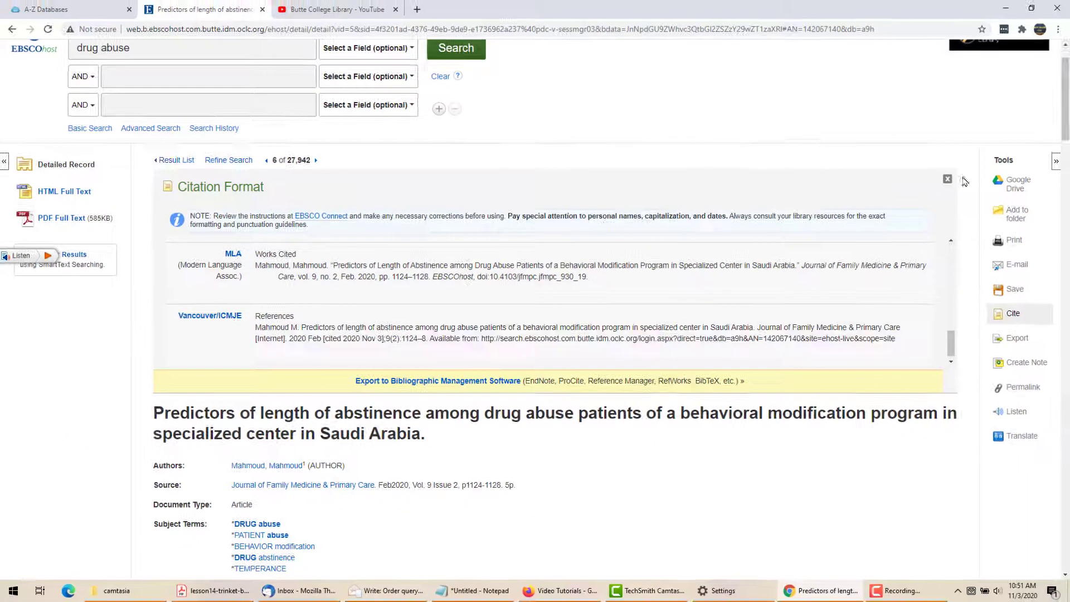
click(947, 179)
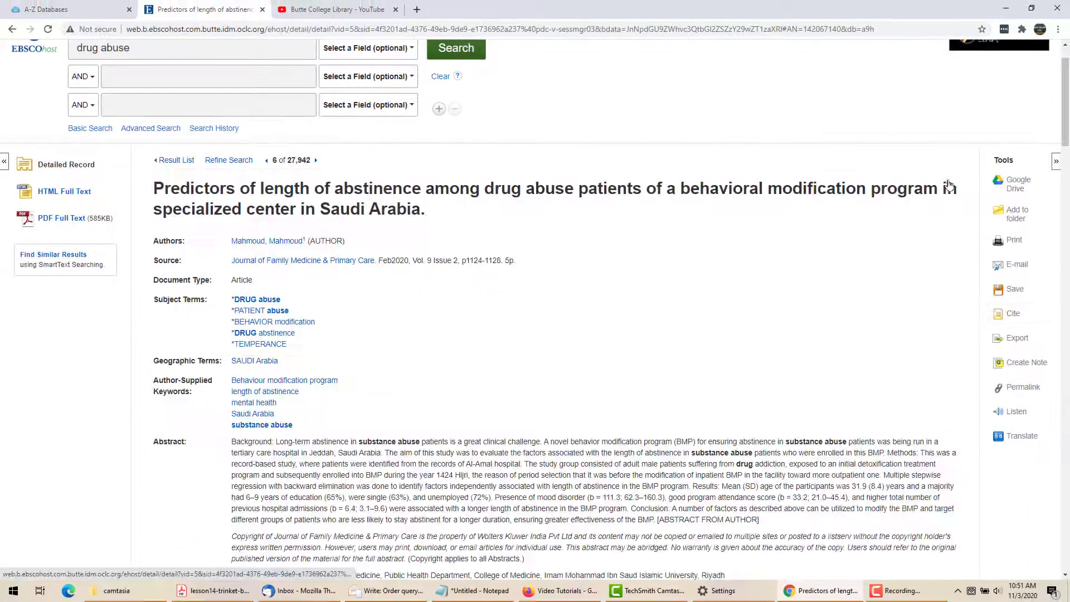
- Show the abstinence article's permalink and select its URL
click(1024, 389)
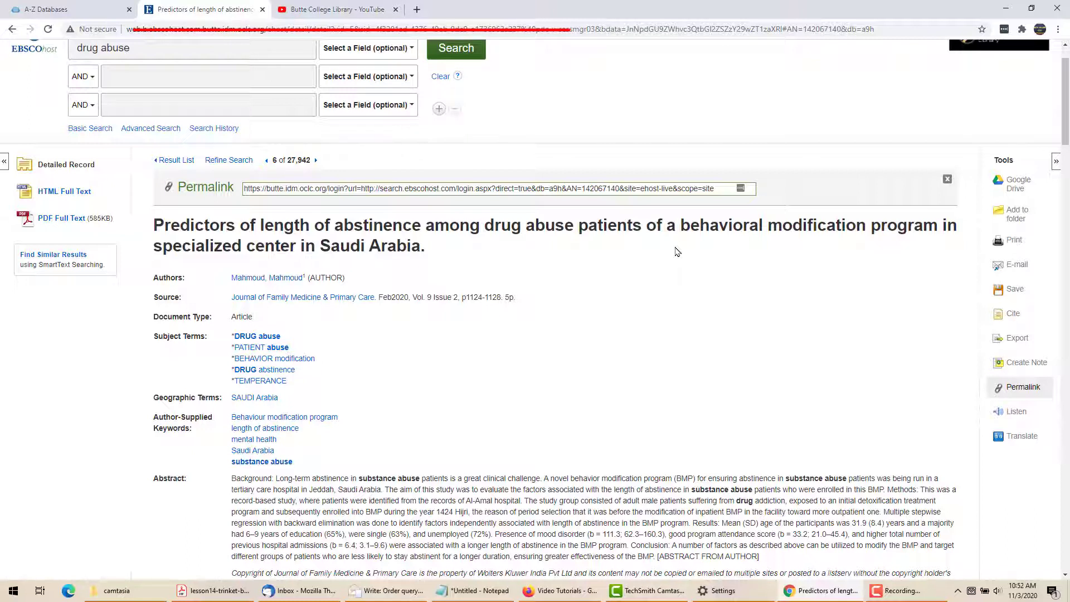
click(526, 189)
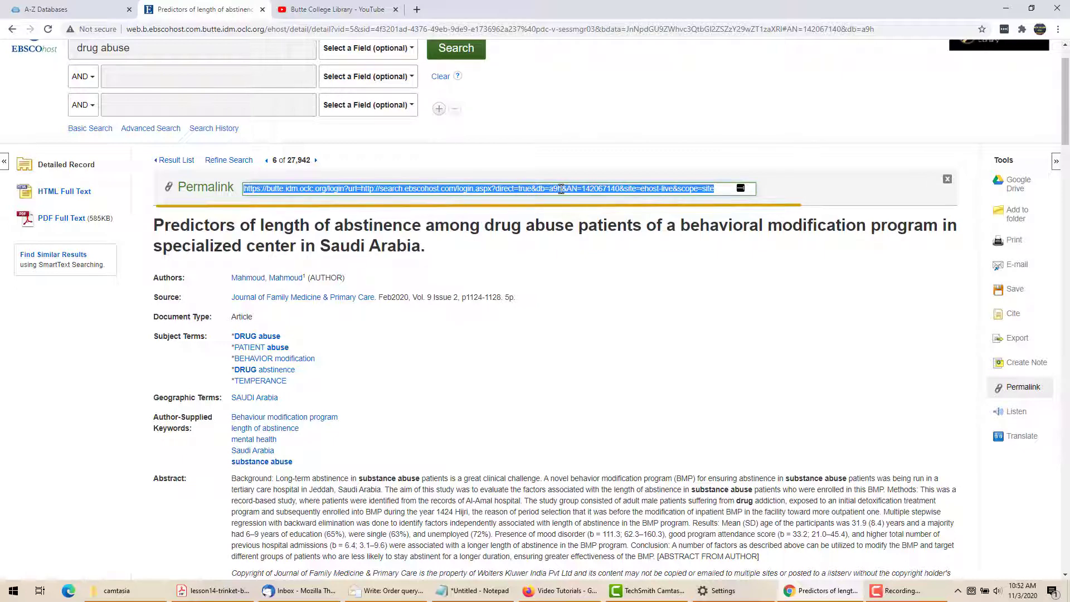
click(561, 188)
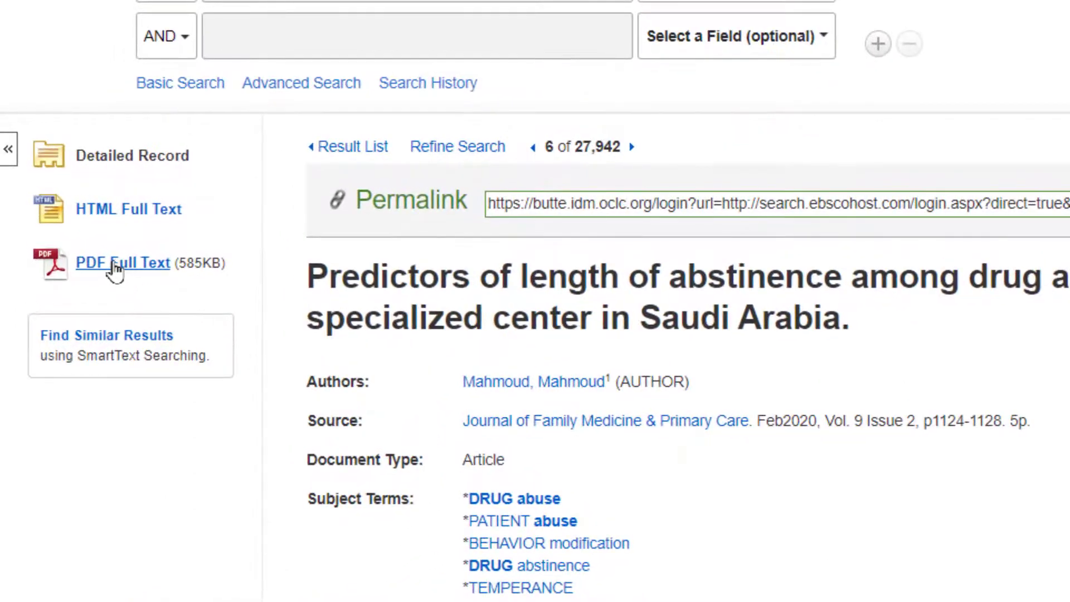
click(115, 266)
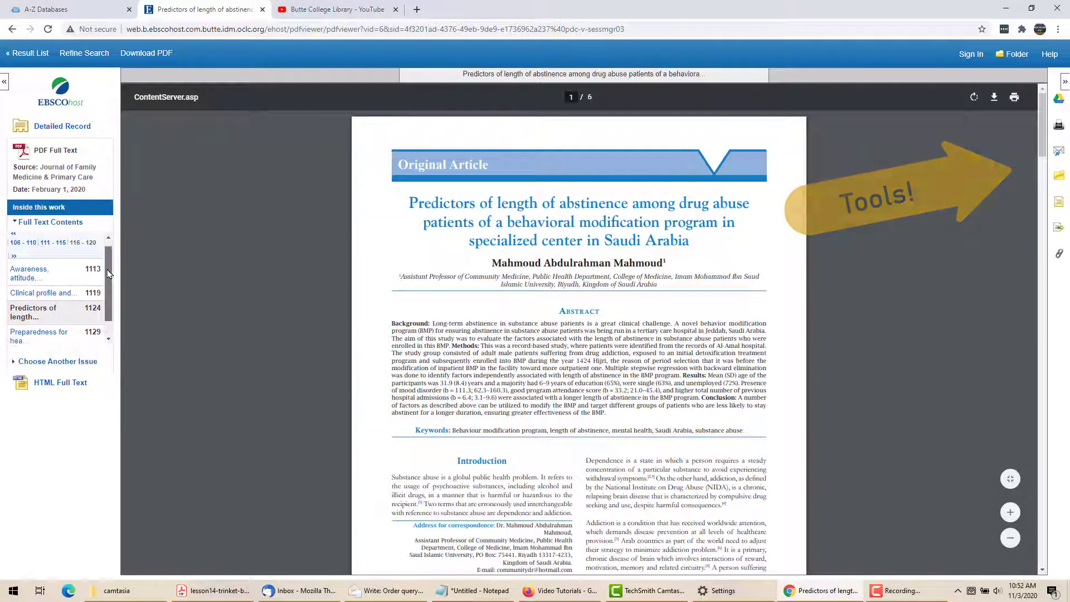
scroll(109, 269, down, 2)
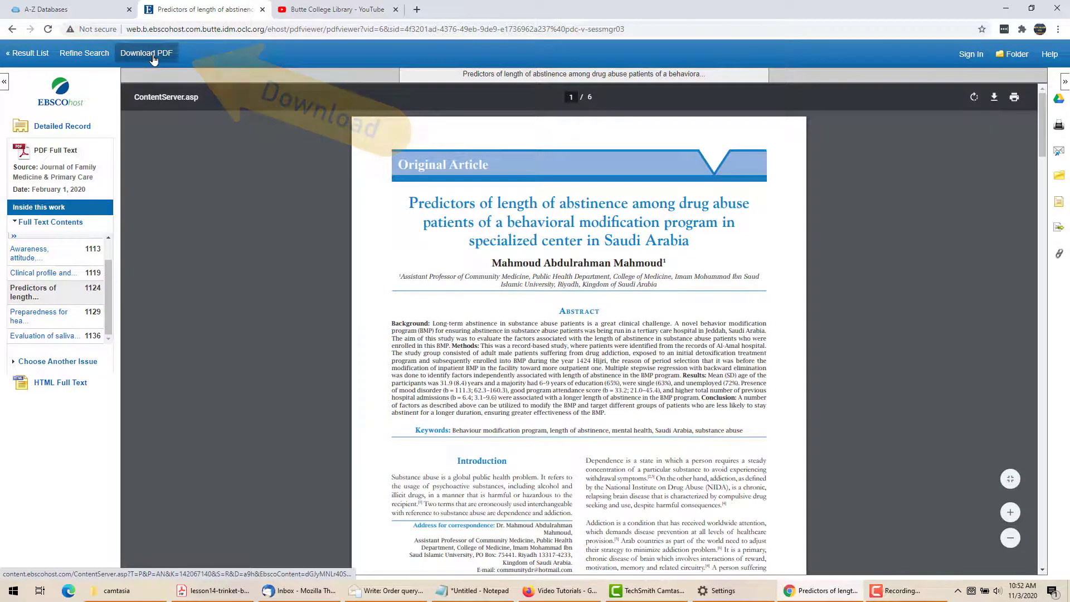
key(alt+Left)
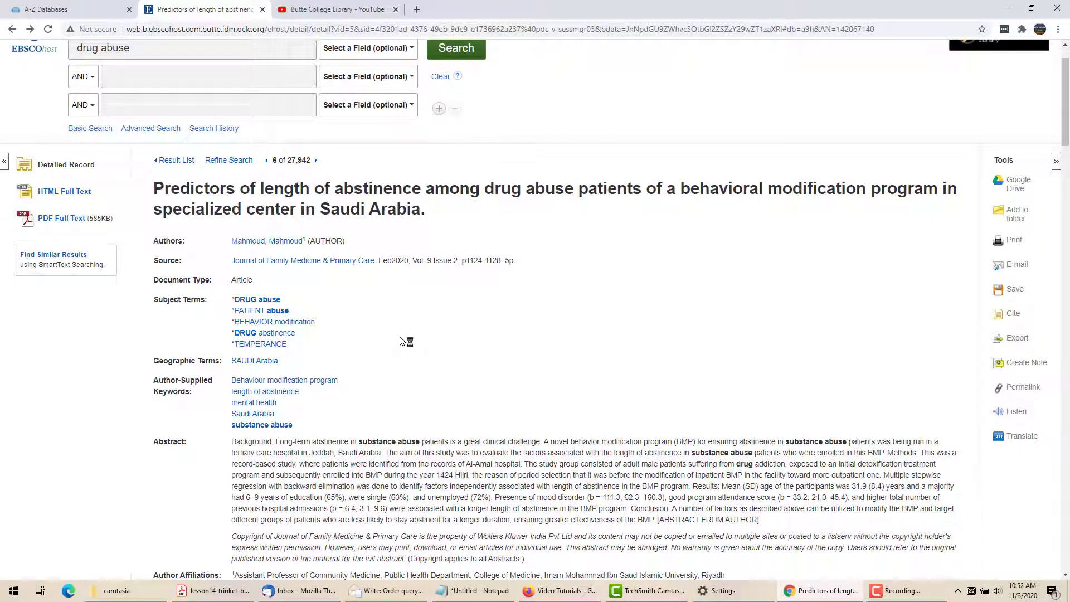
- Keep the American read-aloud accent on the HTML full text and list translation languages
scroll(402, 341, down, 10)
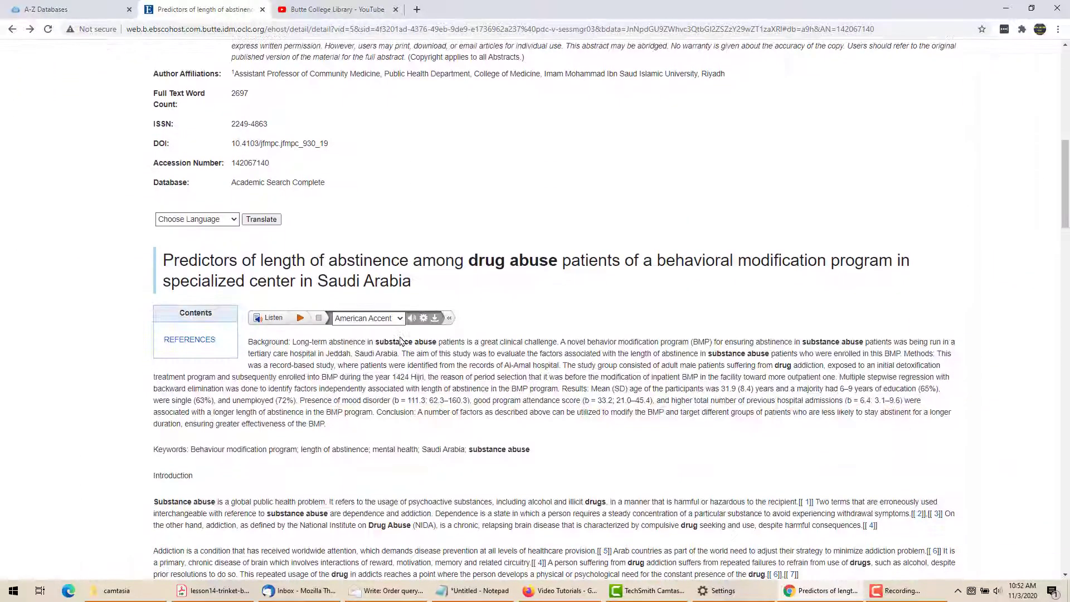
scroll(402, 341, down, 1)
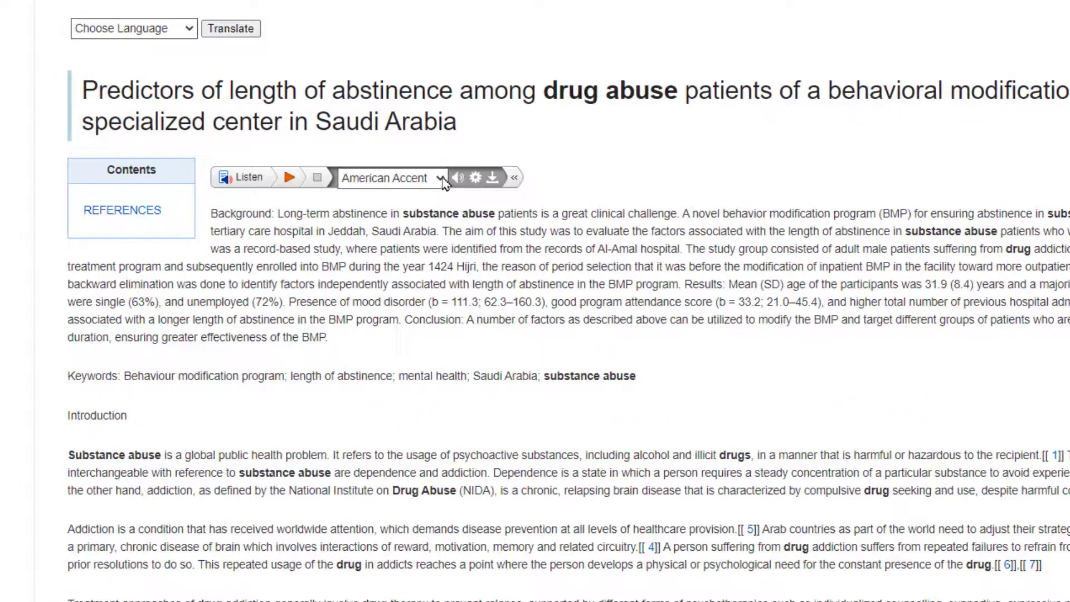
click(442, 179)
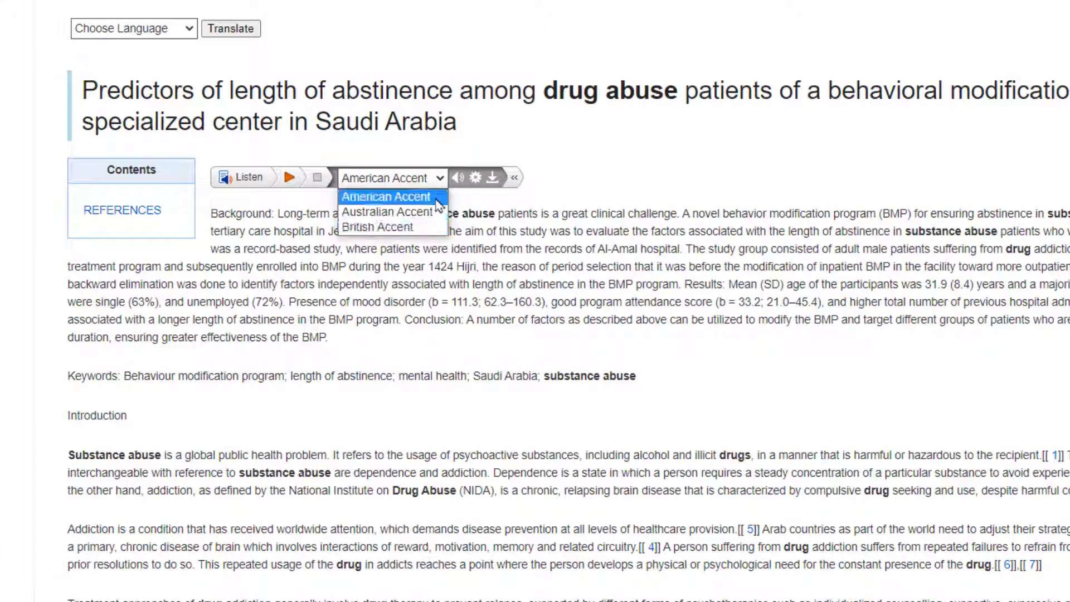
click(475, 177)
click(475, 177)
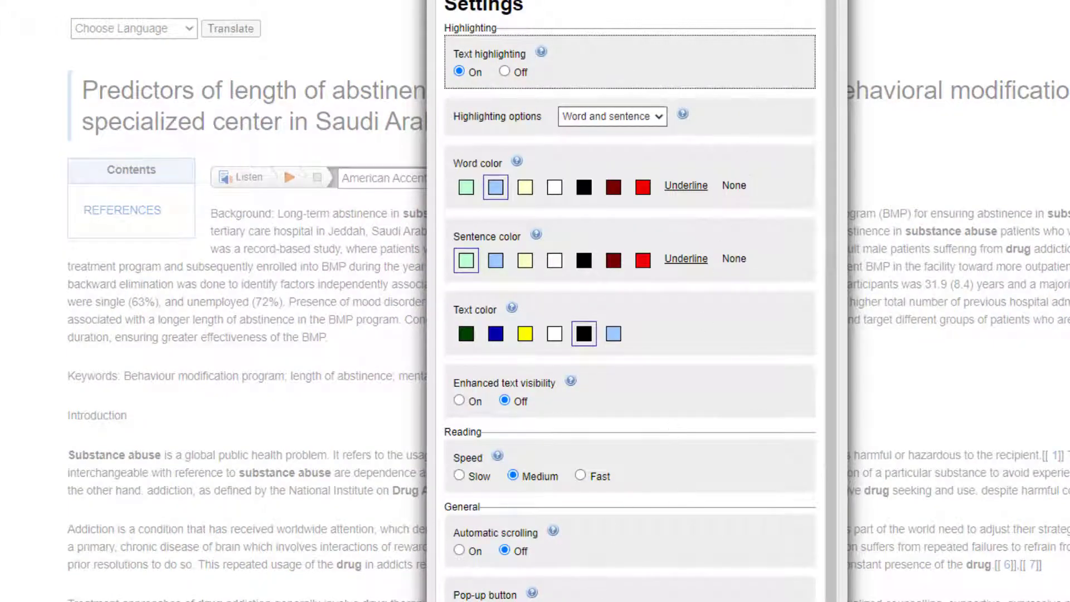
key(Escape)
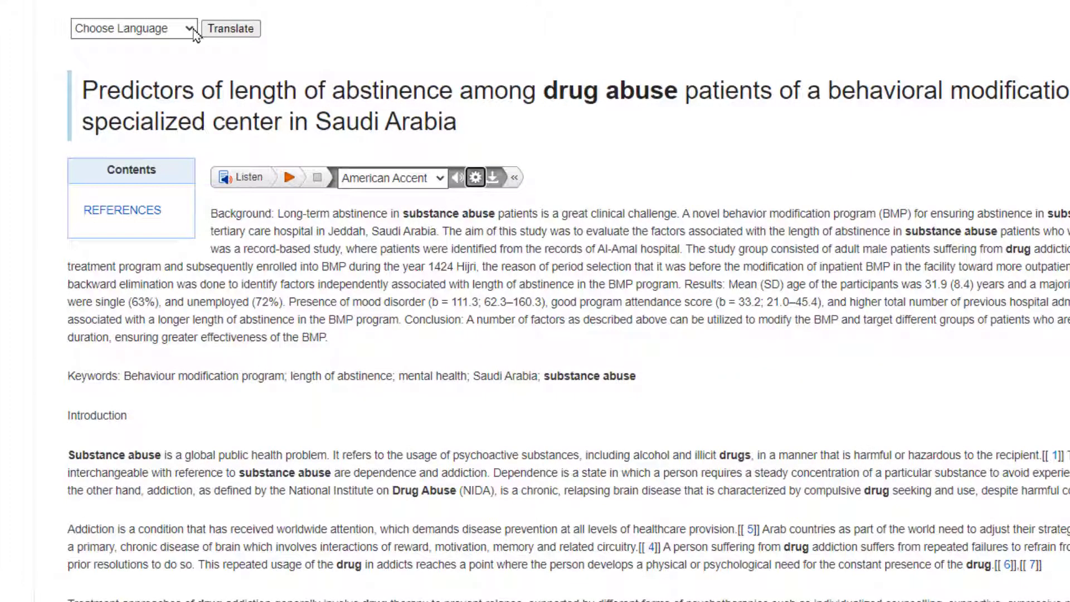
click(190, 29)
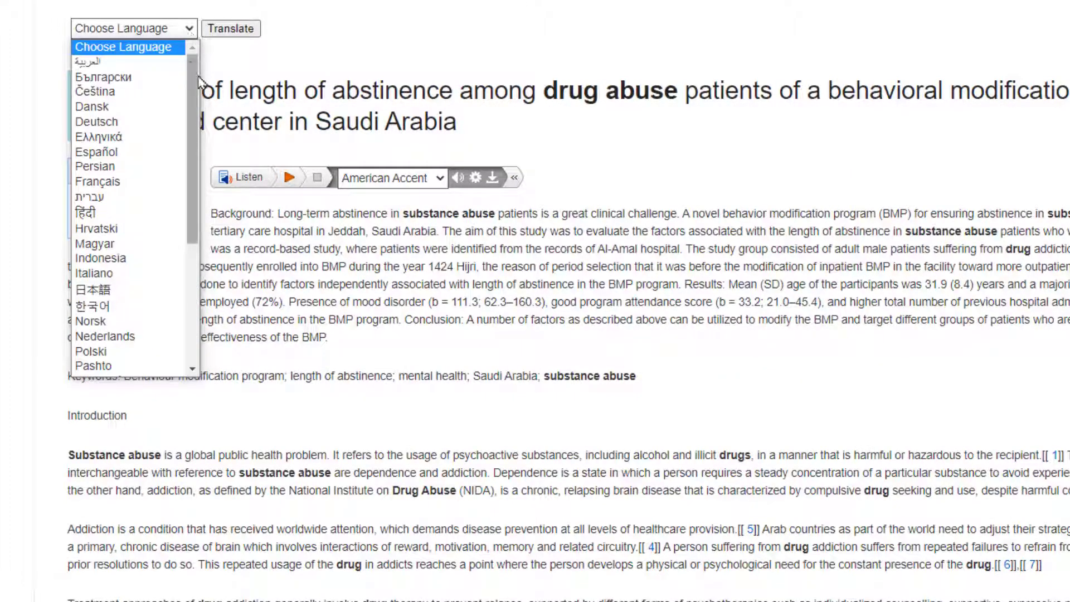